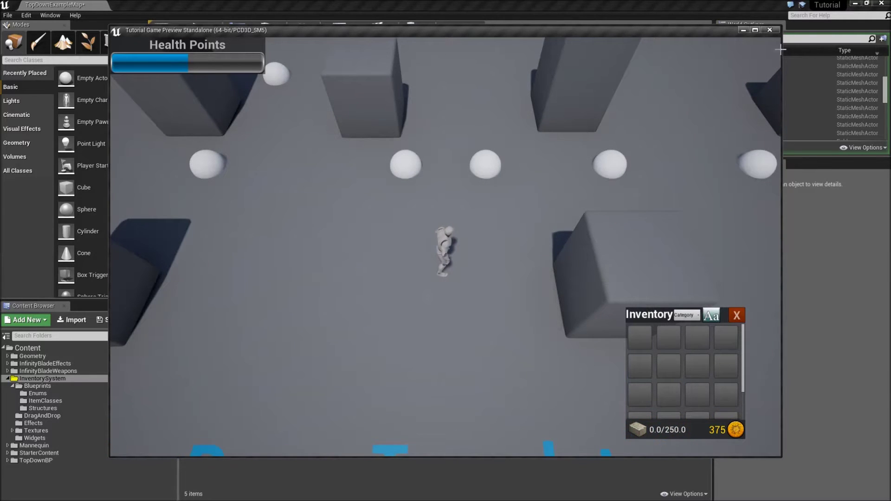
Stop the running game preview and return to the level editor
{"action": "left_click", "coordinate": [769, 30]}
Open the S_ItemInfo structure from the inventory Structures folder
{"action": "double_click", "coordinate": [204, 390]}
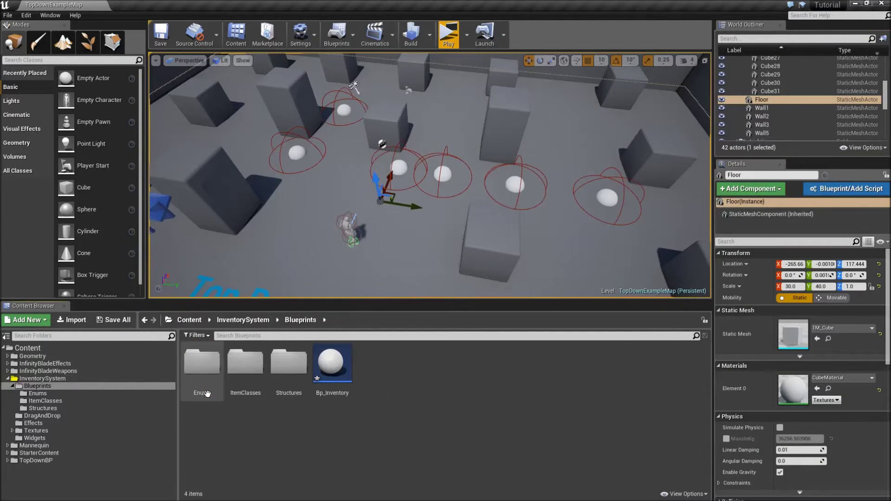
{"action": "double_click", "coordinate": [289, 373]}
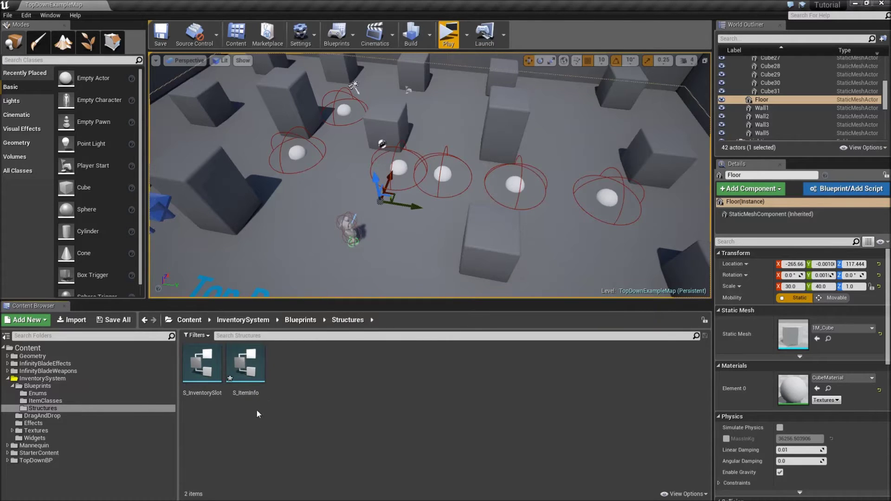
{"action": "double_click", "coordinate": [251, 386]}
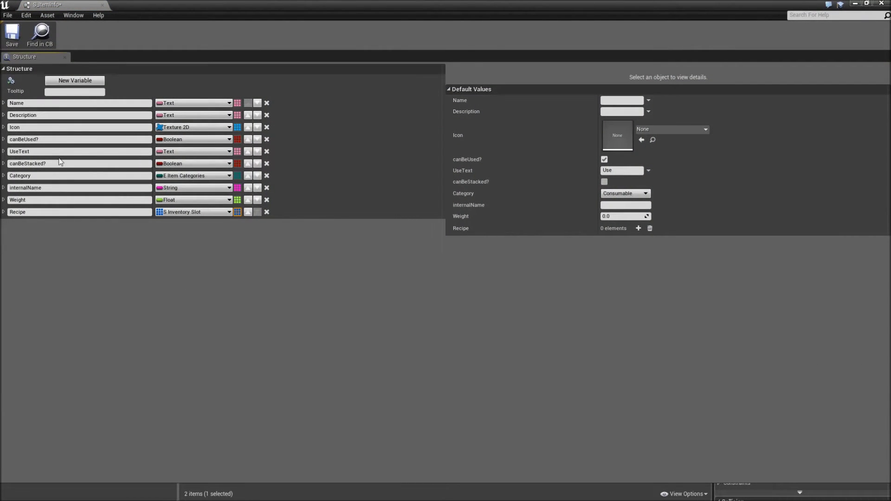
Add an Integer variable named Value to S_ItemInfo, then save and close it
{"action": "left_click", "coordinate": [75, 82]}
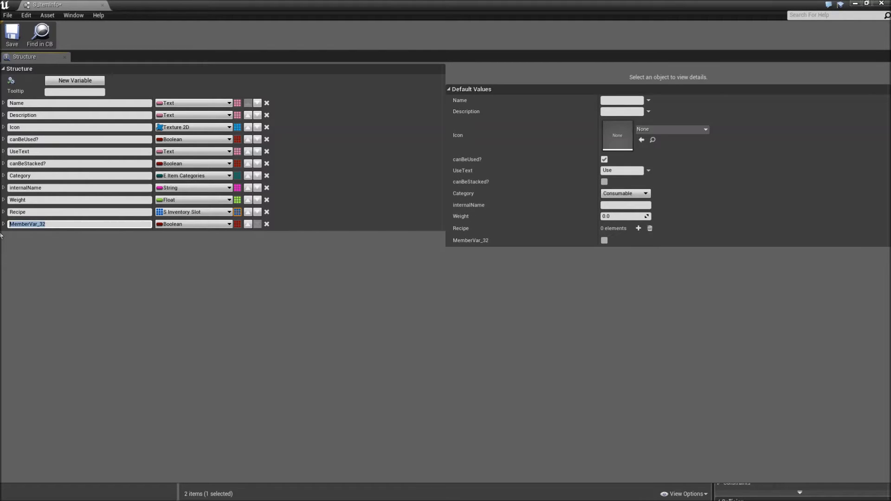
{"action": "type", "text": "Value"}
{"action": "key", "text": "Return"}
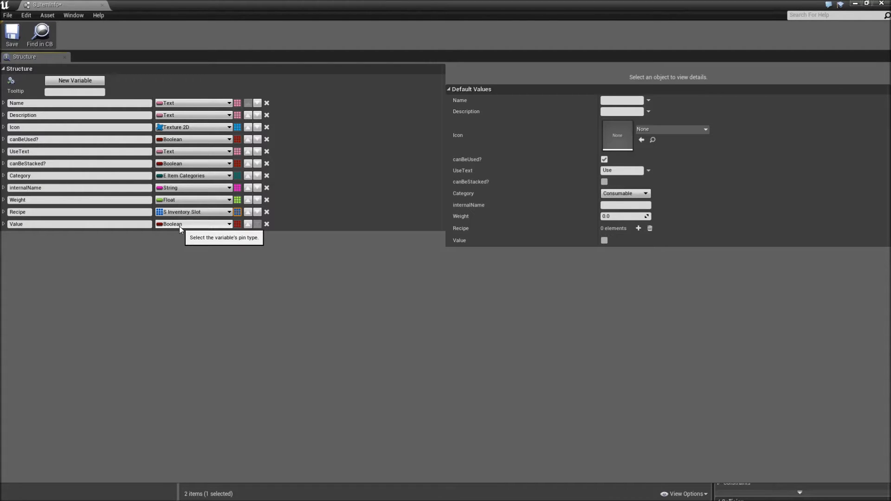
{"action": "left_click", "coordinate": [179, 226]}
{"action": "left_click", "coordinate": [175, 262]}
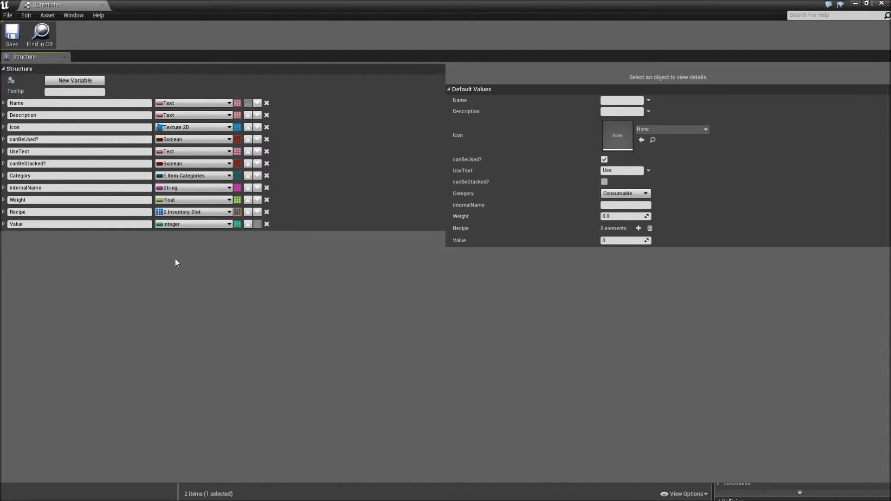
{"action": "left_click", "coordinate": [12, 32]}
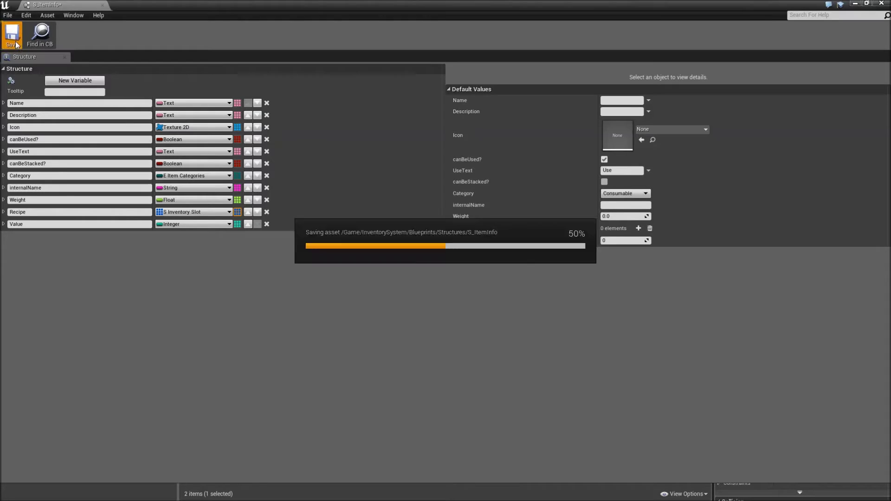
{"action": "left_click", "coordinate": [102, 5]}
Open BP_MasterItem from ItemClasses, recompile and save it, then leave its editor
{"action": "left_click", "coordinate": [55, 401]}
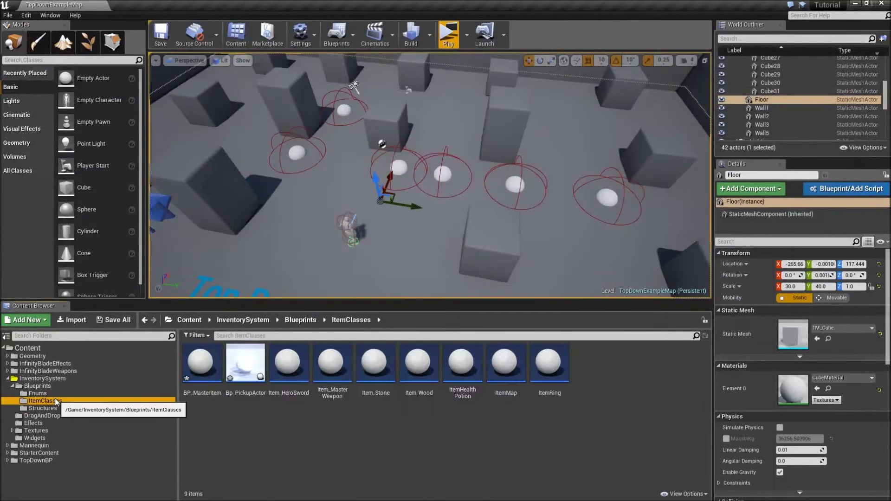
{"action": "double_click", "coordinate": [201, 363]}
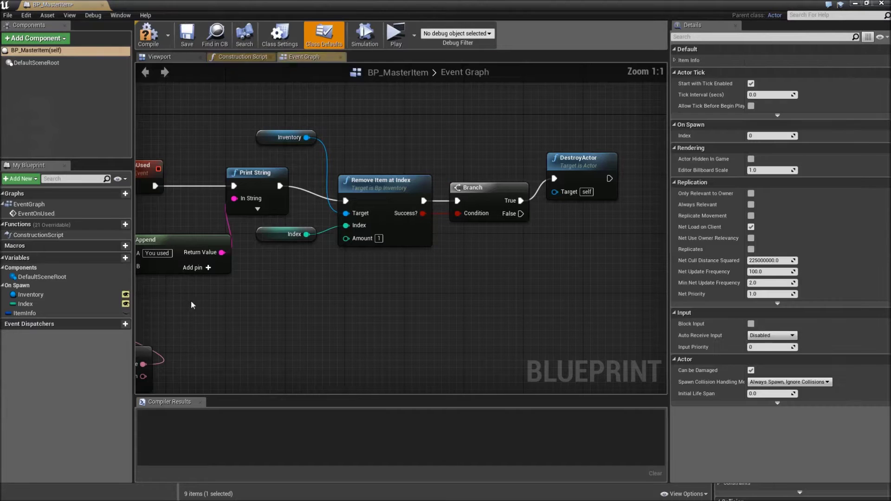
{"action": "left_click", "coordinate": [188, 45]}
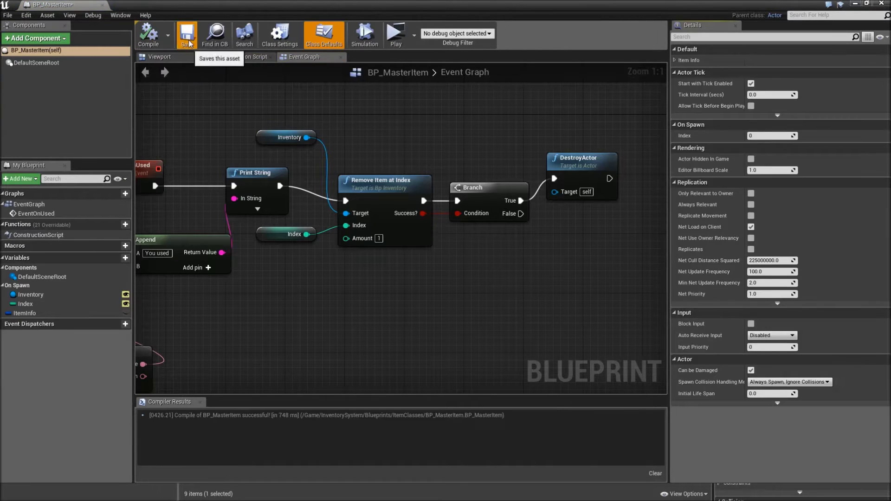
{"action": "key", "text": "alt+Tab"}
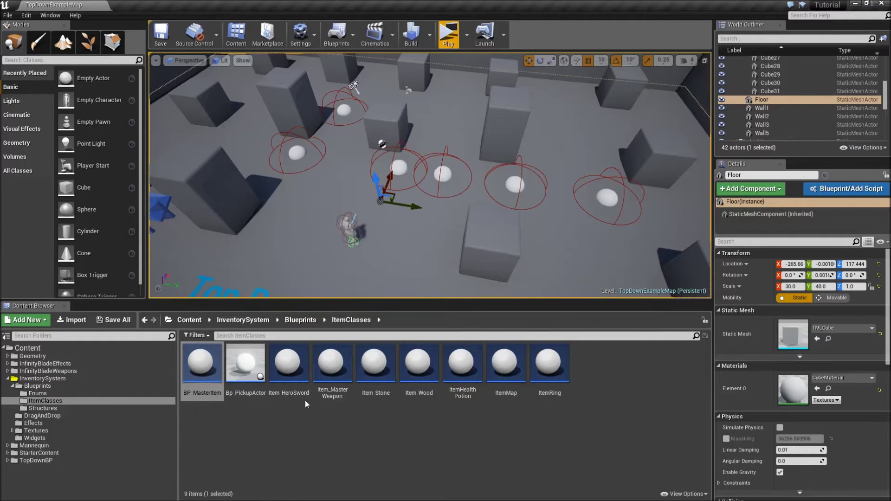
Set Item_HeroSword's Value to 50 and close its editor
{"action": "double_click", "coordinate": [288, 366]}
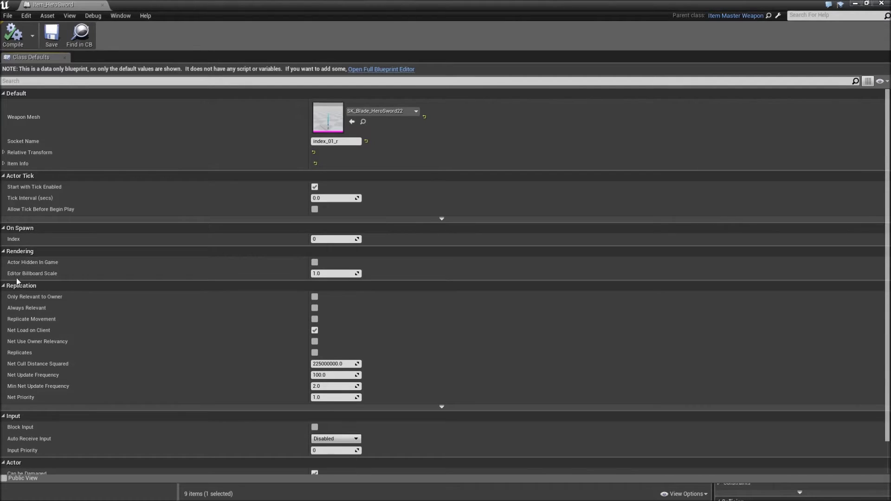
{"action": "left_click", "coordinate": [6, 165]}
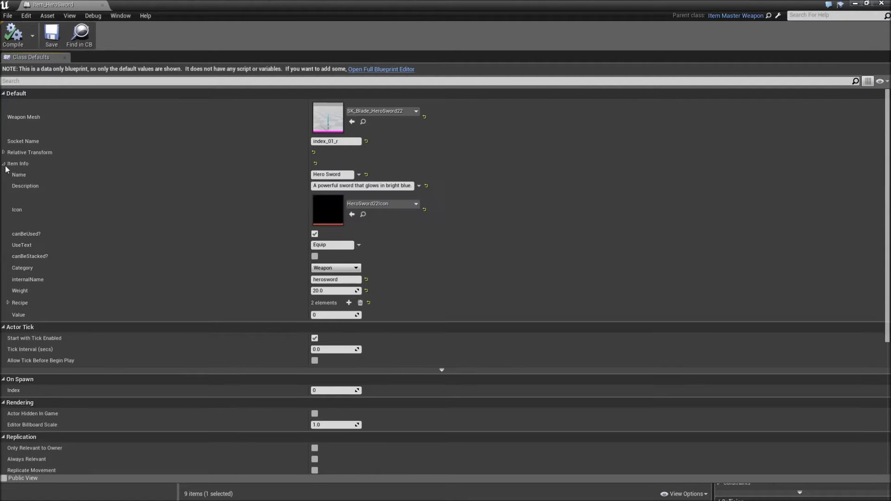
{"action": "left_click", "coordinate": [327, 315]}
{"action": "type", "text": "50"}
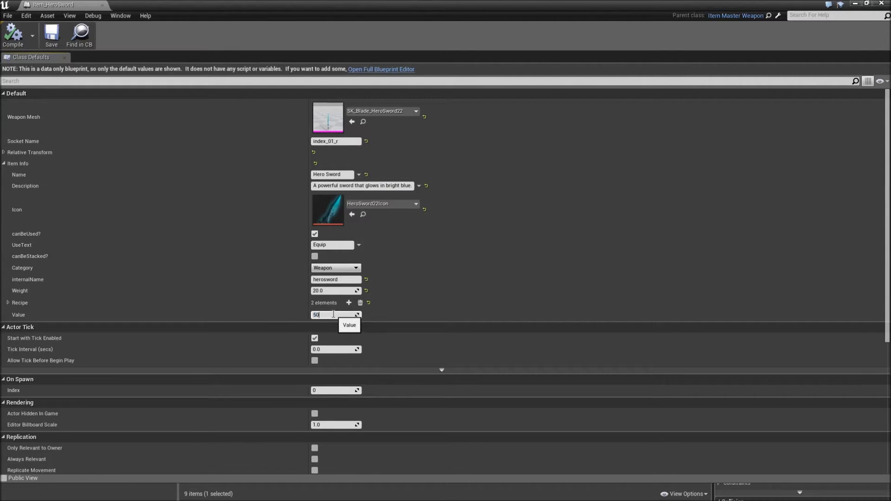
{"action": "key", "text": "Return"}
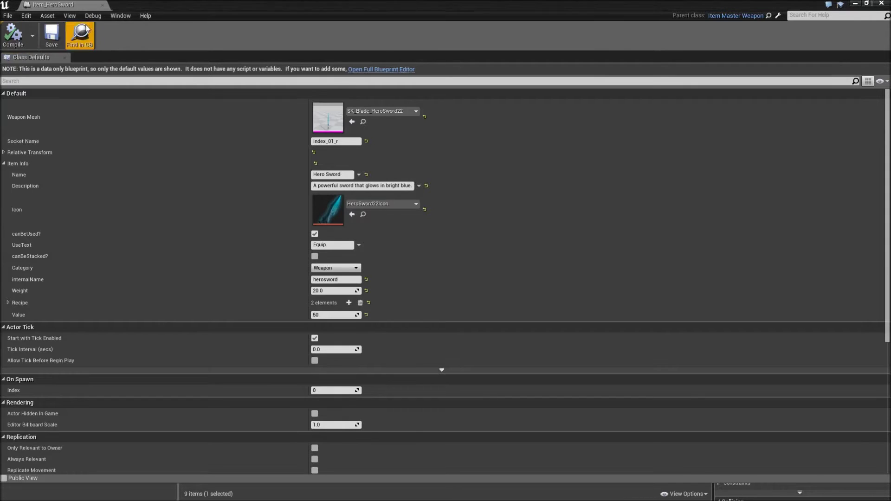
{"action": "left_click", "coordinate": [99, 5]}
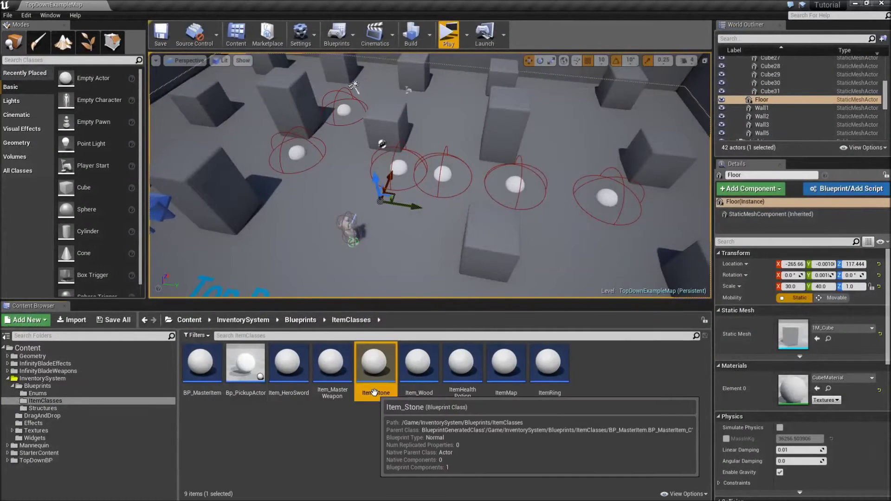
Save Item_Stone with Value 5 and Item_Wood with Value 10
{"action": "double_click", "coordinate": [373, 367]}
{"action": "type", "text": "5"}
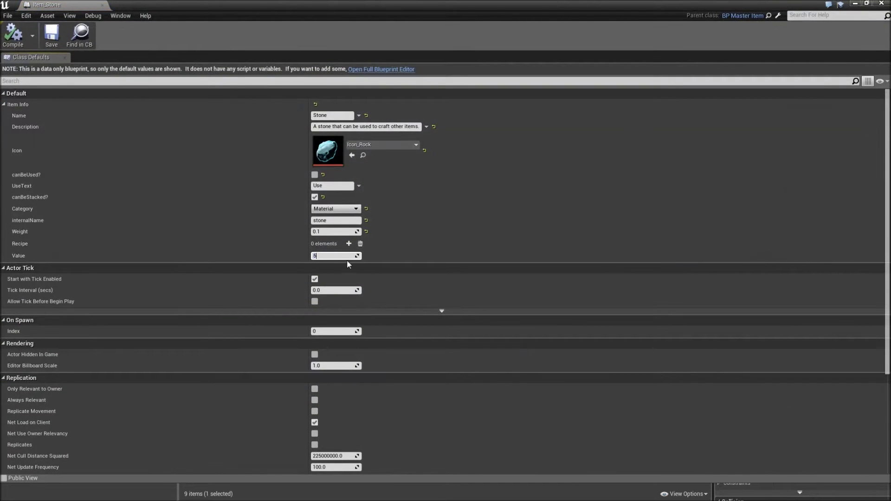
{"action": "left_click", "coordinate": [52, 35]}
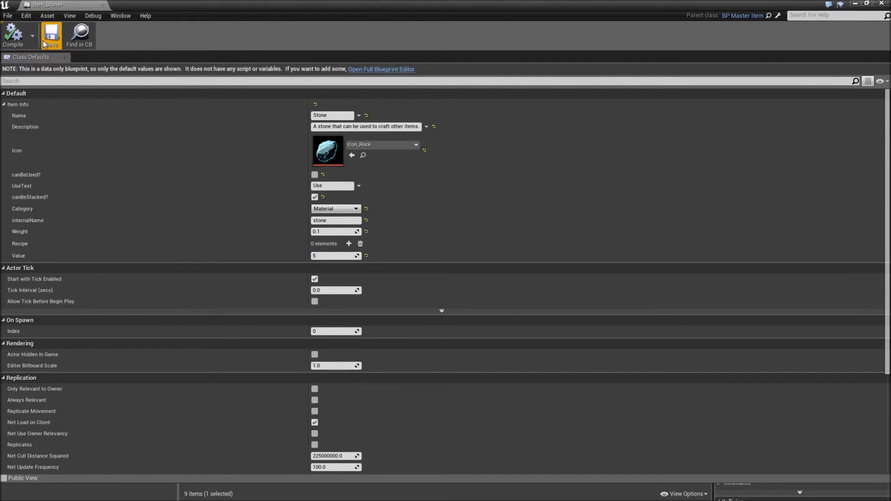
{"action": "left_click", "coordinate": [101, 5]}
{"action": "double_click", "coordinate": [415, 391]}
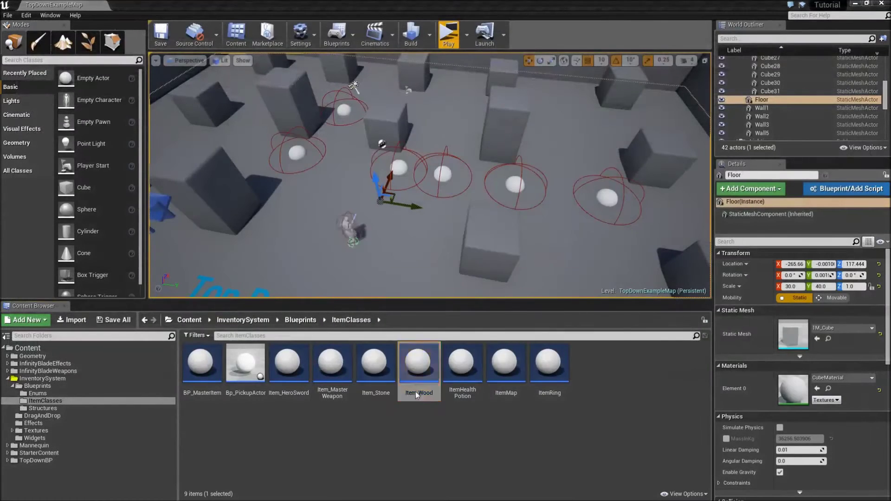
{"action": "type", "text": "10"}
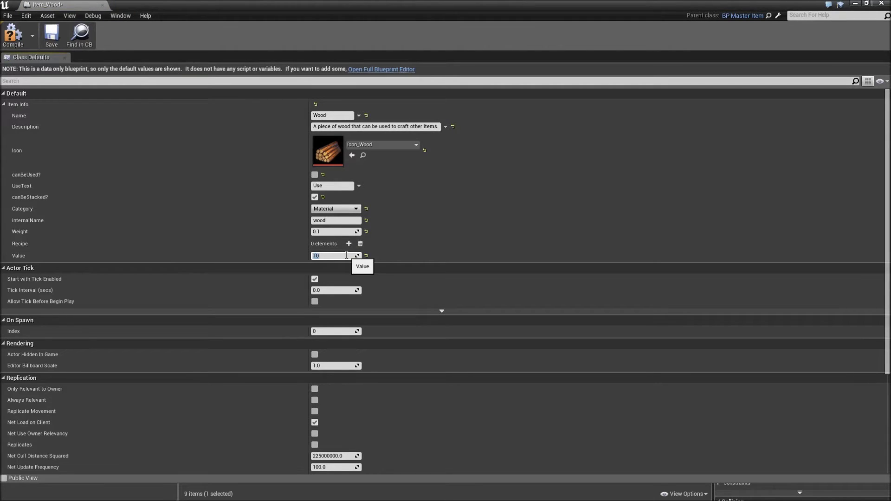
{"action": "left_click", "coordinate": [52, 35]}
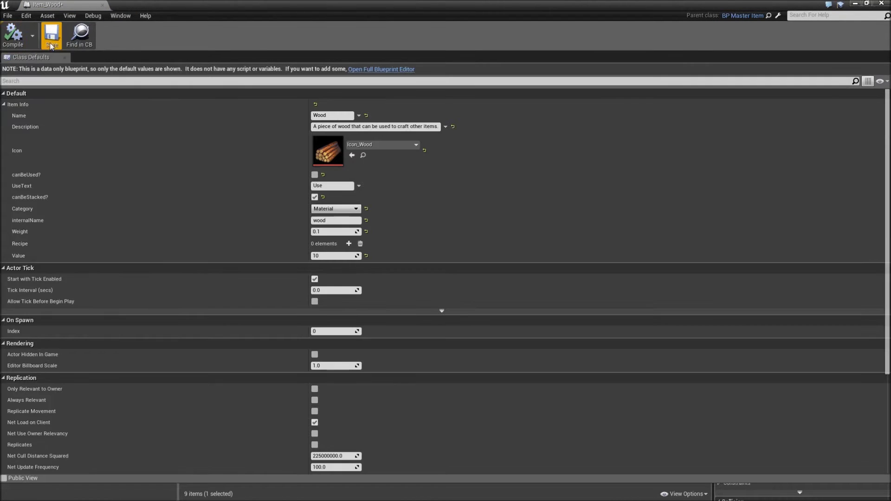
{"action": "left_click", "coordinate": [103, 5]}
Set ItemHealthPotion's Value to 20 and ItemMap's to 30, compiling both
{"action": "double_click", "coordinate": [462, 372]}
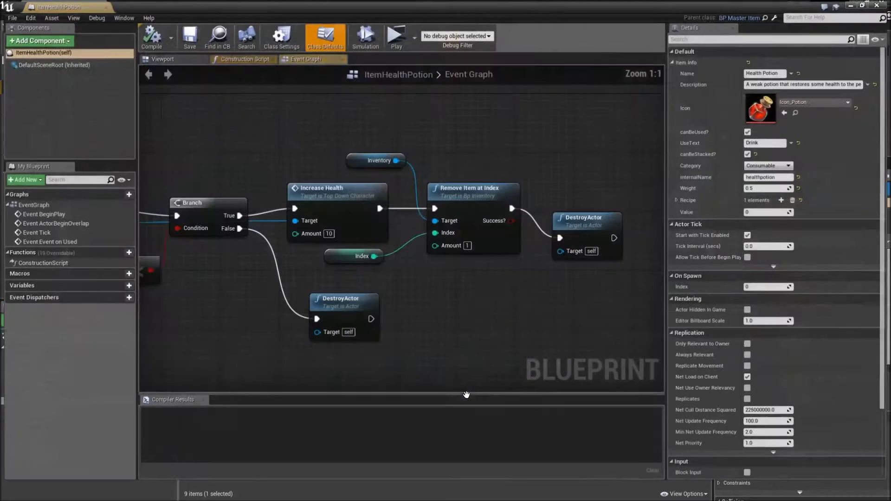
{"action": "left_click", "coordinate": [749, 214]}
{"action": "type", "text": "20"}
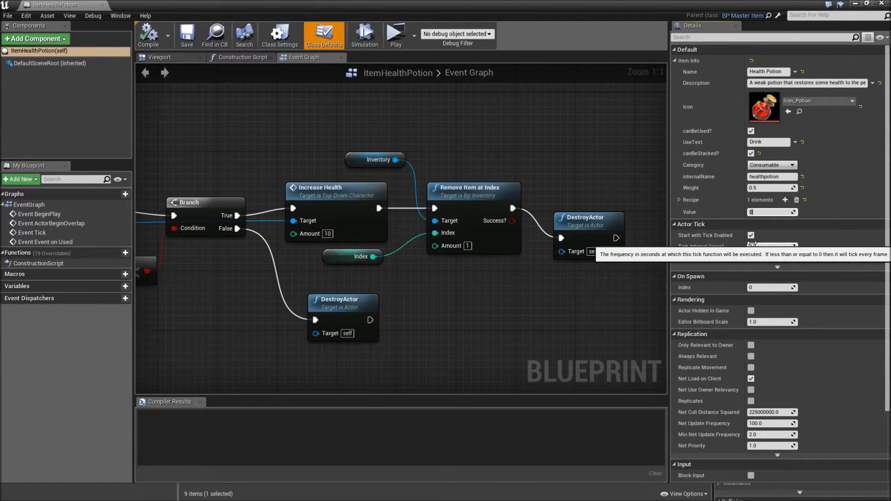
{"action": "left_click", "coordinate": [156, 34]}
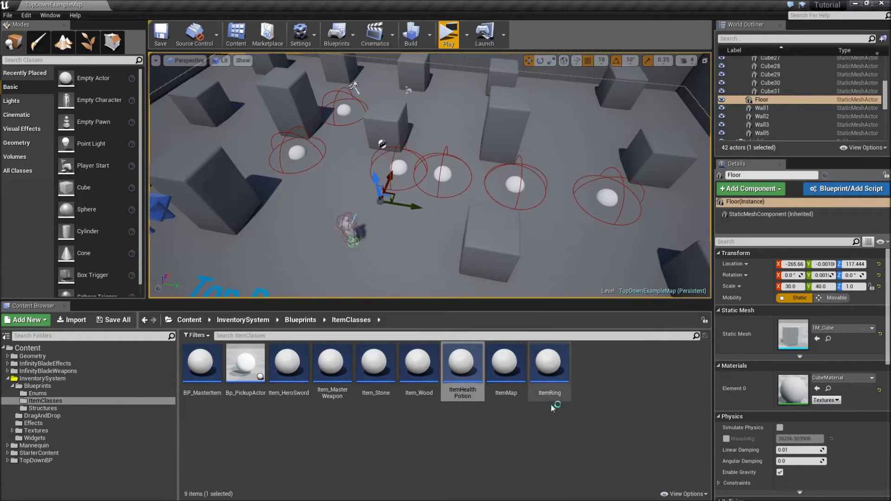
{"action": "double_click", "coordinate": [508, 369]}
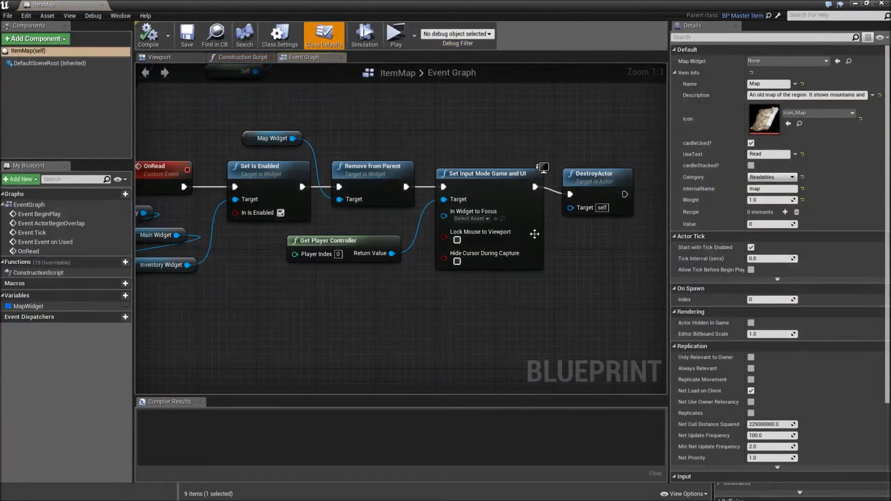
{"action": "left_click", "coordinate": [755, 223]}
{"action": "type", "text": "30"}
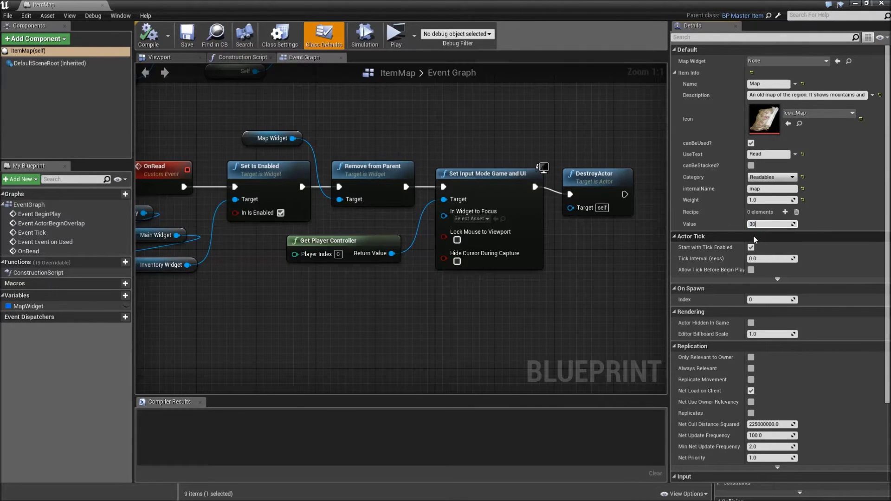
{"action": "left_click", "coordinate": [148, 35]}
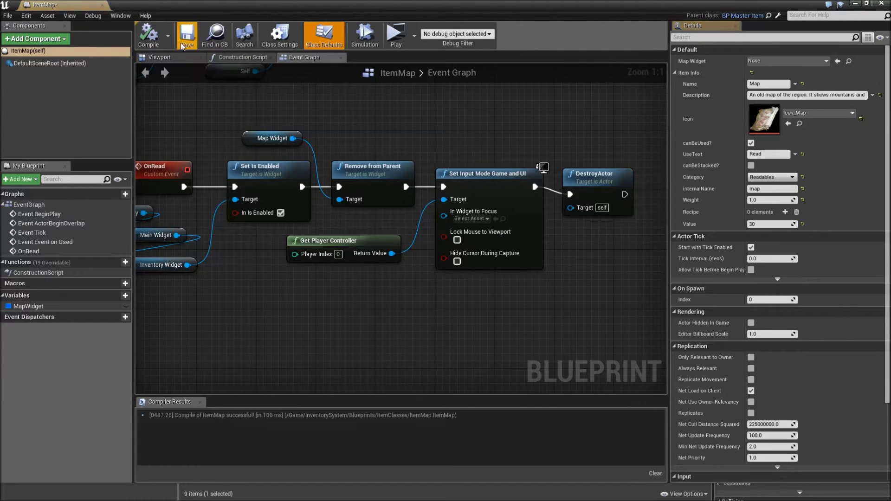
{"action": "left_click", "coordinate": [132, 6]}
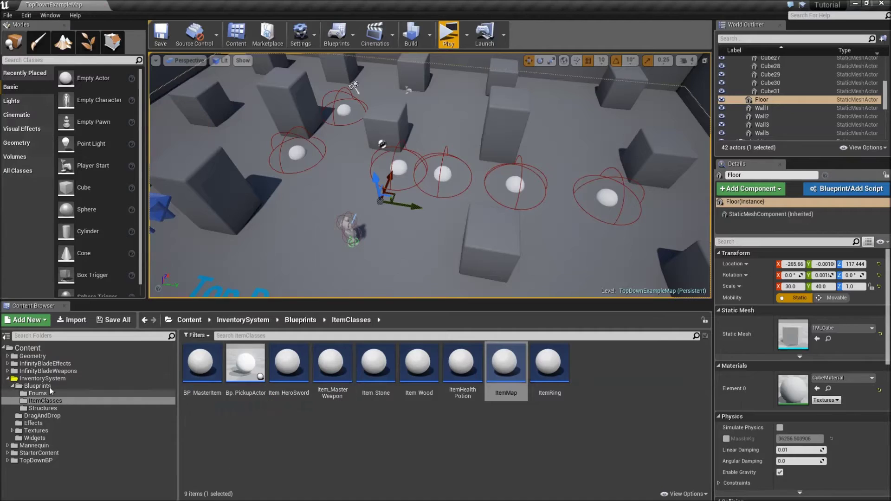
Duplicate the TopDownCharacter blueprint as Merchant
{"action": "left_click", "coordinate": [9, 379]}
{"action": "left_click", "coordinate": [23, 401]}
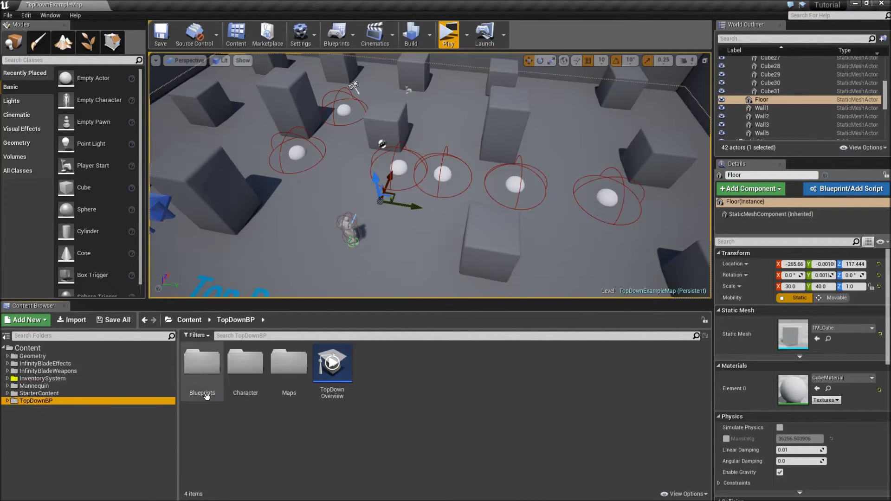
{"action": "double_click", "coordinate": [200, 390]}
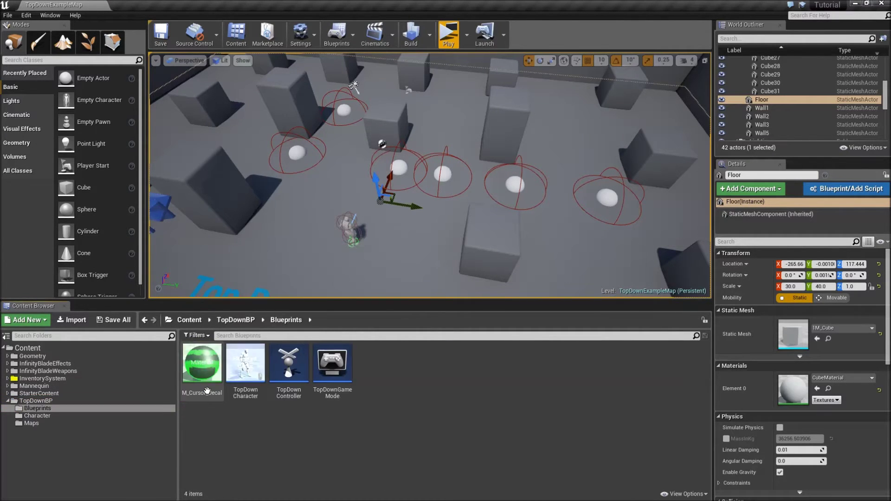
{"action": "right_click", "coordinate": [248, 403]}
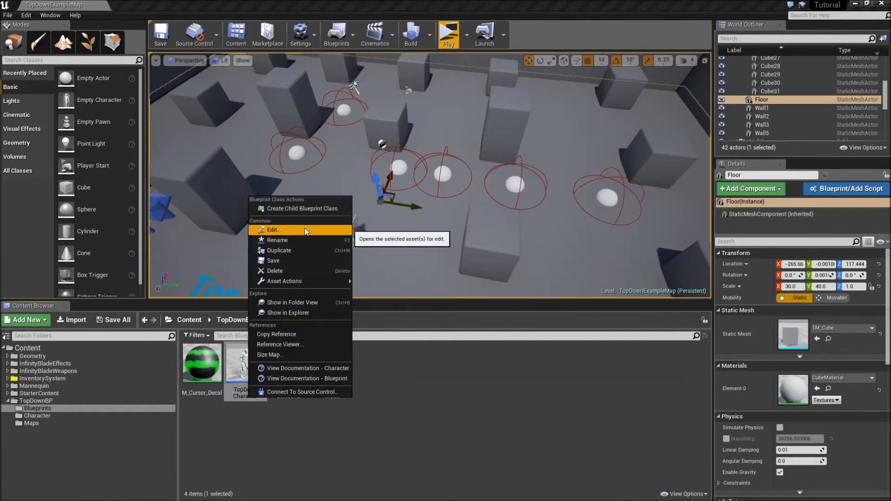
{"action": "left_click", "coordinate": [299, 249]}
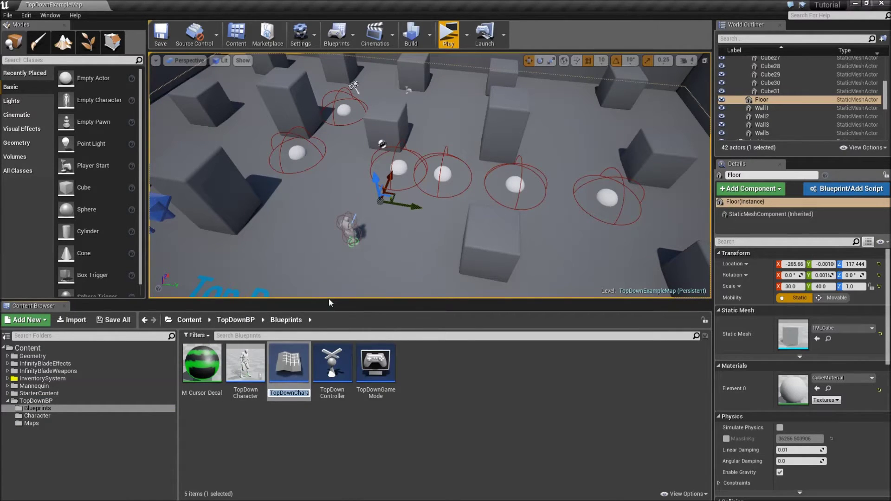
{"action": "type", "text": "Merchant"}
{"action": "key", "text": "Return"}
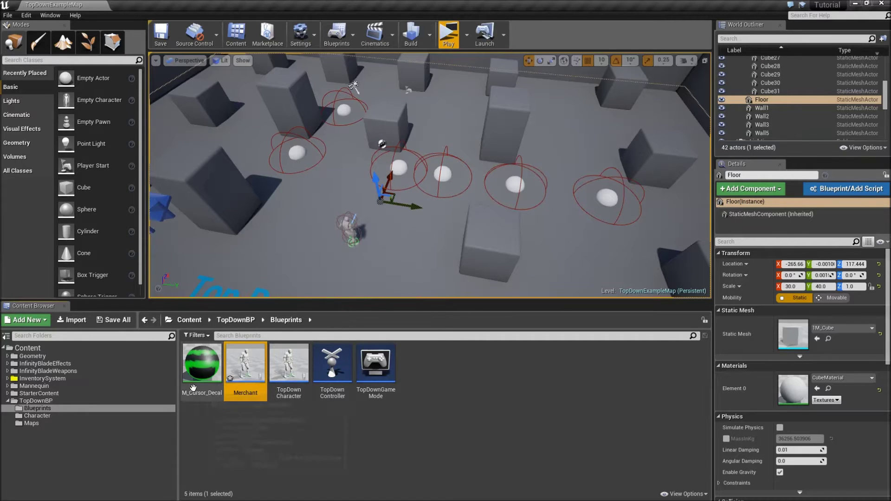
Move Merchant into the InventorySystem Blueprints folder
{"action": "left_click", "coordinate": [10, 380]}
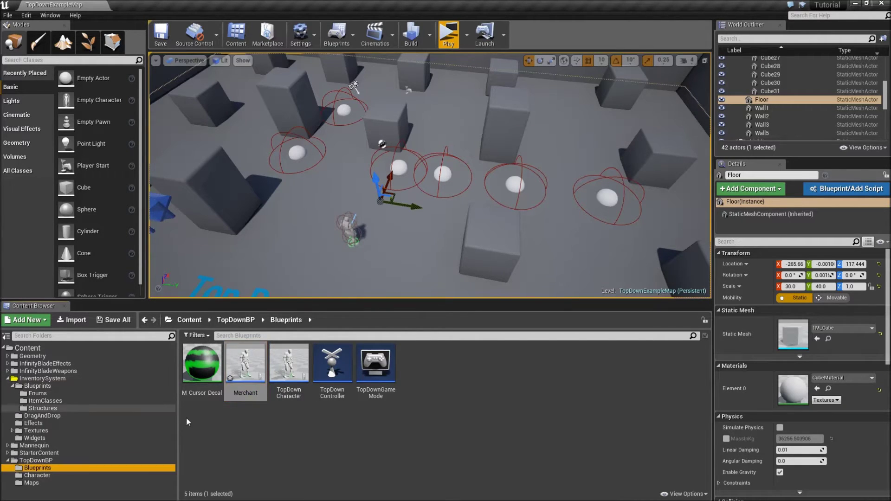
{"action": "left_click_drag", "start_coordinate": [245, 365], "coordinate": [92, 385]}
{"action": "left_click", "coordinate": [112, 408]}
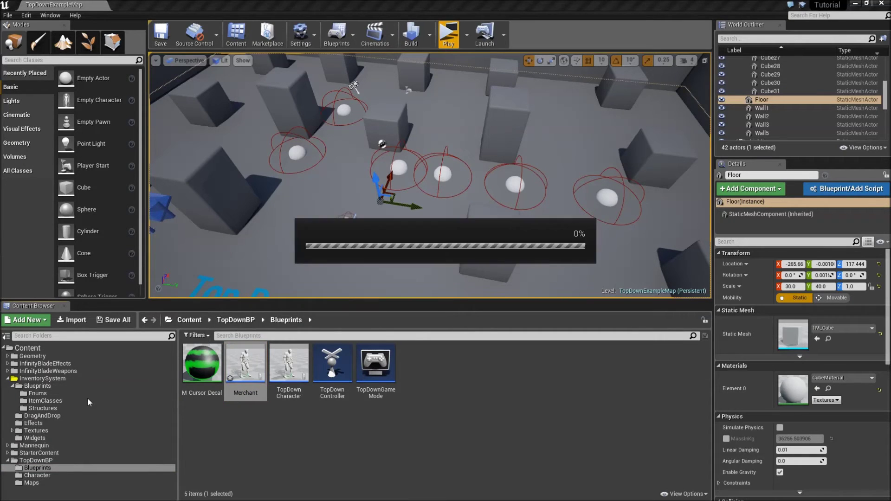
{"action": "left_click", "coordinate": [52, 384]}
Open Merchant and delete every node in its Event Graph
{"action": "double_click", "coordinate": [375, 394]}
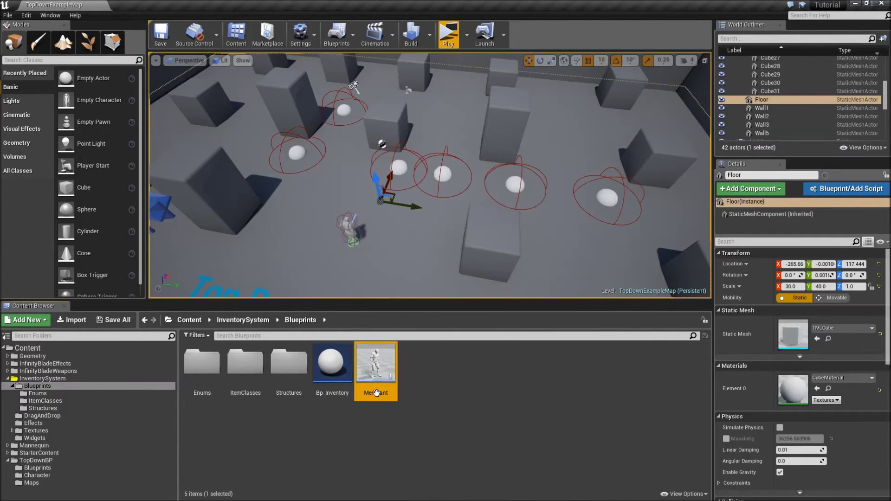
{"action": "left_click_drag", "start_coordinate": [300, 88], "coordinate": [529, 264]}
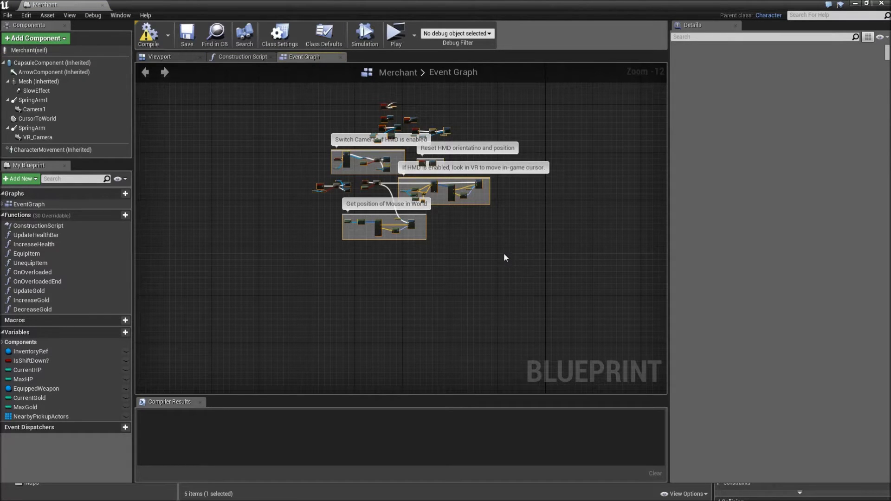
{"action": "key", "text": "Delete"}
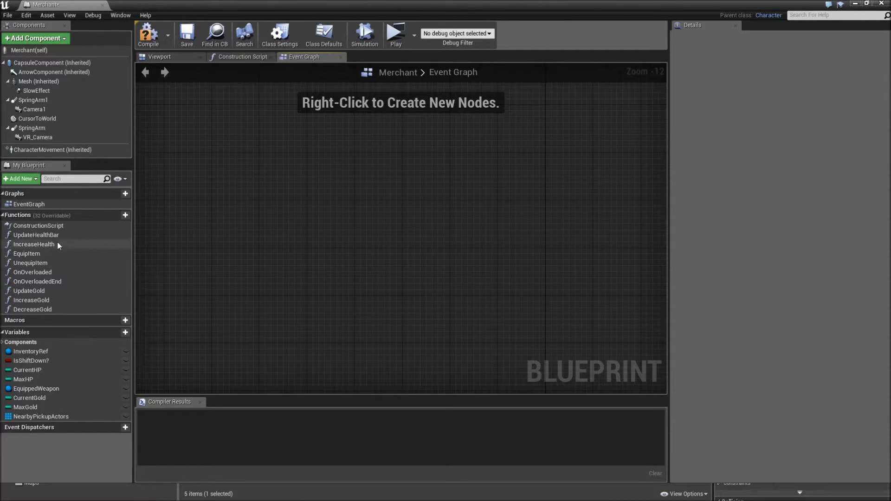
Delete Merchant's functions, including UpdateHealthBar, OnOverloadedEnd, UpdateGold, IncreaseGold and DecreaseGold
{"action": "left_click", "coordinate": [56, 232]}
{"action": "key", "text": "Delete"}
{"action": "left_click", "coordinate": [57, 238]}
{"action": "key", "text": "Delete"}
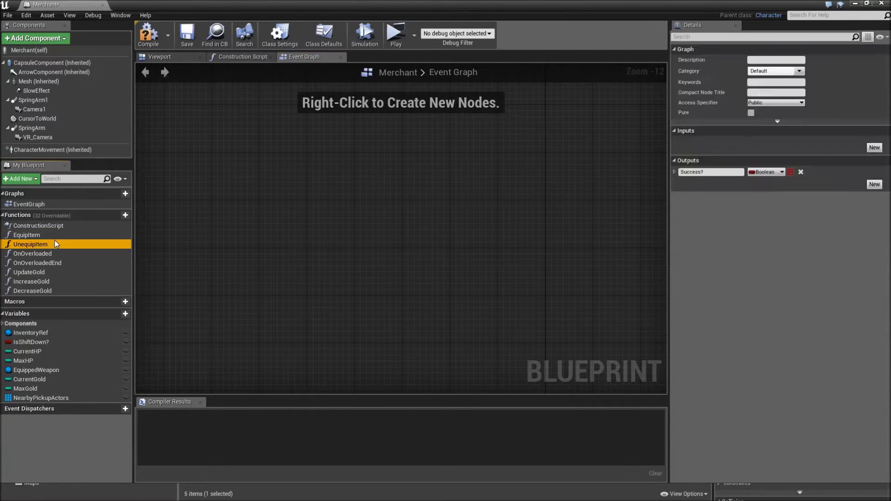
{"action": "left_click", "coordinate": [55, 240]}
{"action": "key", "text": "Delete"}
{"action": "key", "text": "Delete"}
{"action": "double_click", "coordinate": [54, 237]}
{"action": "left_click", "coordinate": [53, 237]}
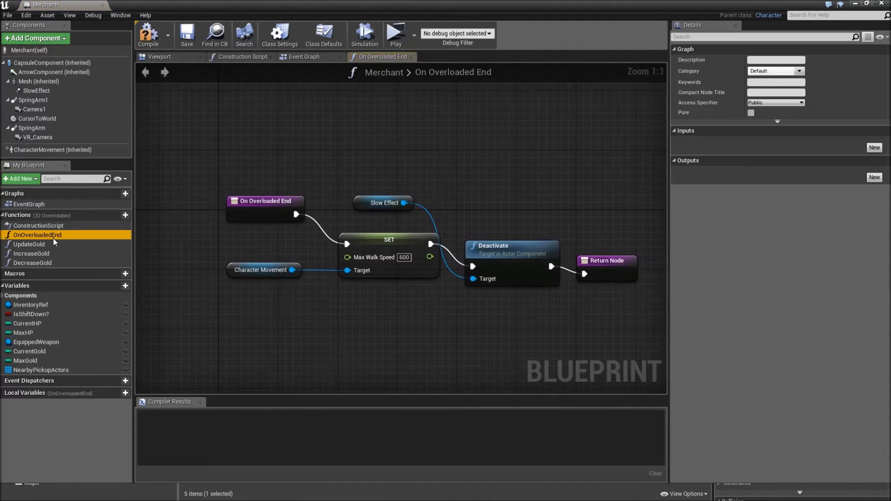
{"action": "key", "text": "Delete"}
{"action": "key", "text": "Delete"}
{"action": "left_click", "coordinate": [52, 237]}
{"action": "key", "text": "Delete"}
{"action": "left_click", "coordinate": [52, 236]}
{"action": "key", "text": "Delete"}
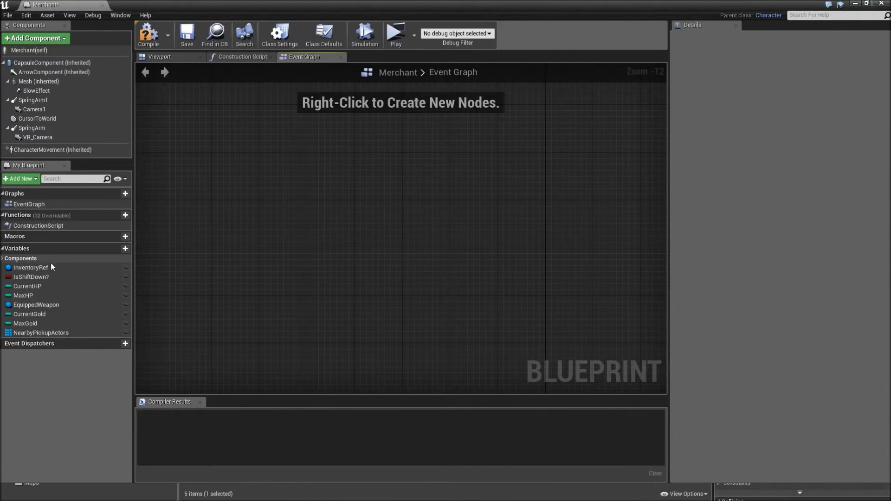
Delete Merchant's variables: InventoryRef, IsShiftDown?, CurrentHP, and the gold and pickup variables
{"action": "left_click", "coordinate": [47, 267]}
{"action": "key", "text": "Delete"}
{"action": "left_click", "coordinate": [48, 269]}
{"action": "key", "text": "Delete"}
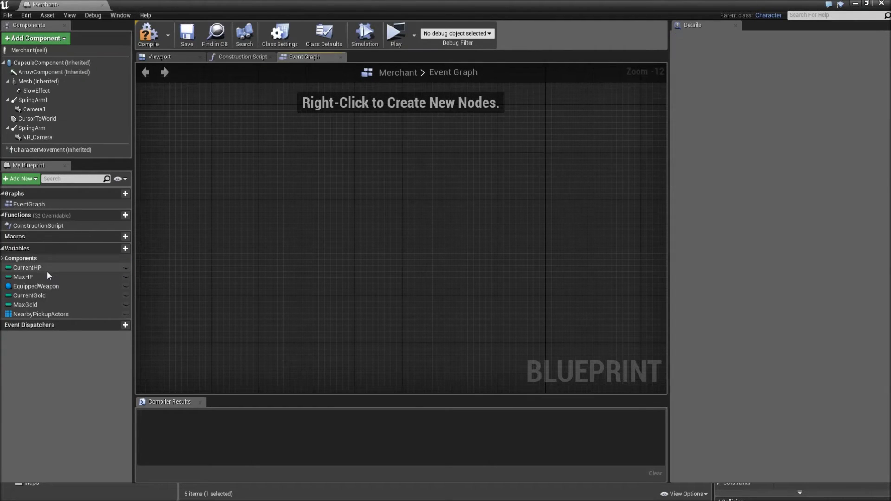
{"action": "left_click", "coordinate": [45, 267]}
{"action": "key", "text": "Delete"}
{"action": "left_click", "coordinate": [44, 268]}
{"action": "key", "text": "Delete"}
{"action": "key", "text": "Delete"}
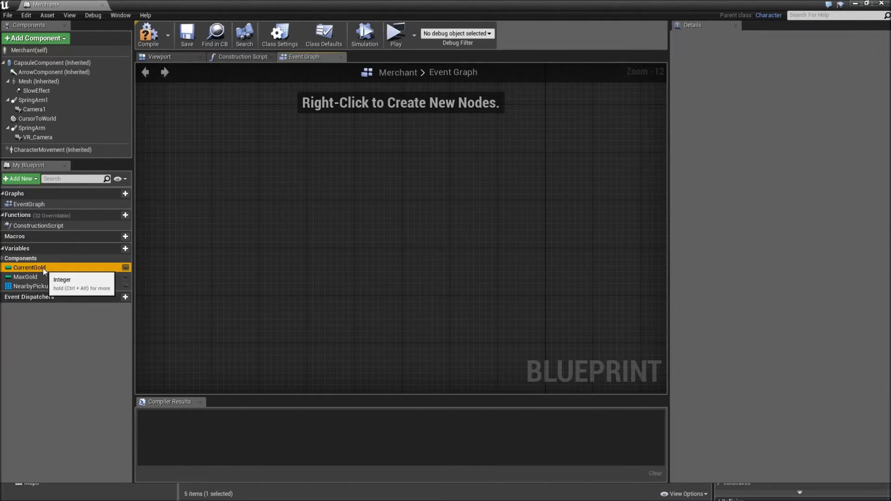
{"action": "left_click", "coordinate": [43, 269]}
{"action": "key", "text": "Delete"}
{"action": "key", "text": "Delete"}
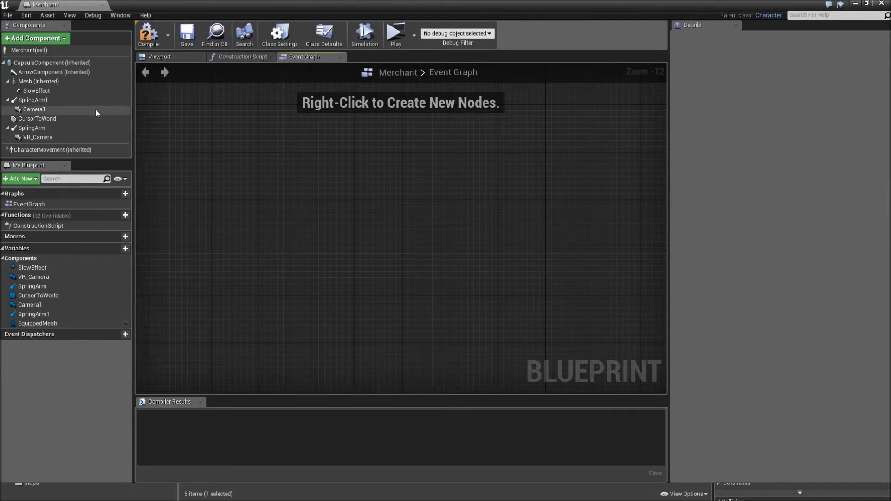
Delete the SlowEffect, SpringArm1, CursorToWorld, SpringArm, Camera1 and VR_Camera components
{"action": "left_click", "coordinate": [63, 93]}
{"action": "key", "text": "Delete"}
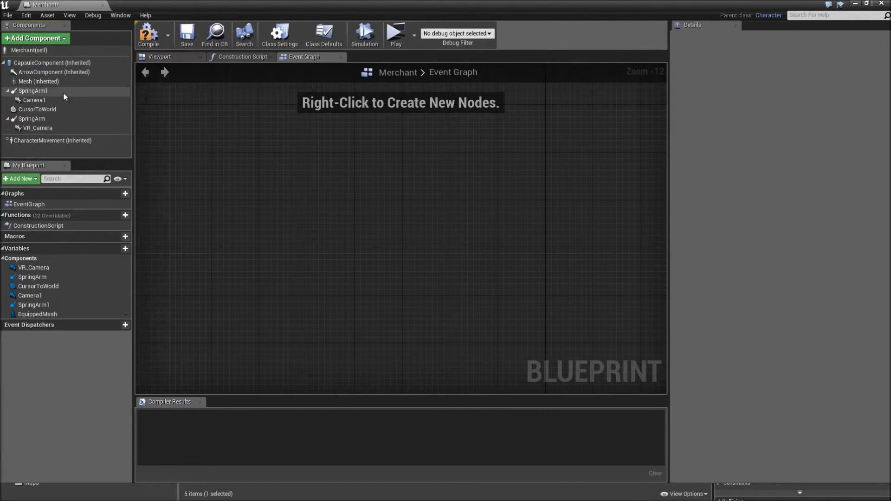
{"action": "left_click", "coordinate": [61, 93]}
{"action": "key", "text": "Delete"}
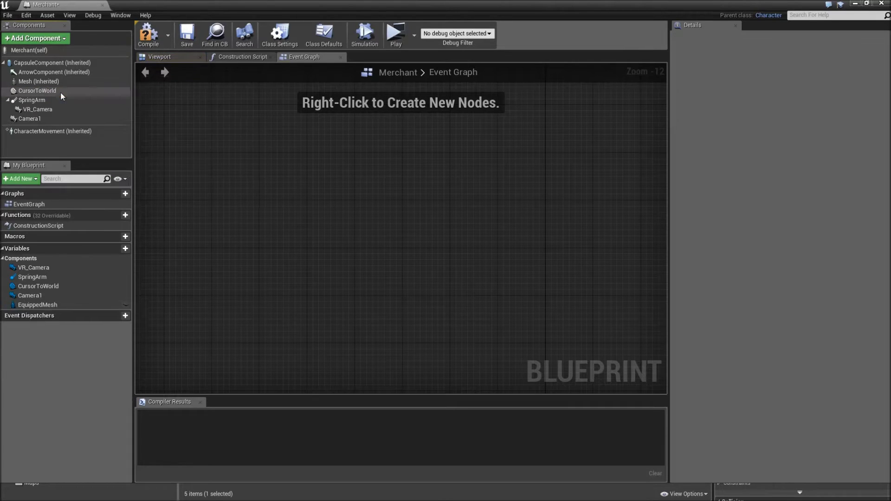
{"action": "left_click", "coordinate": [61, 93]}
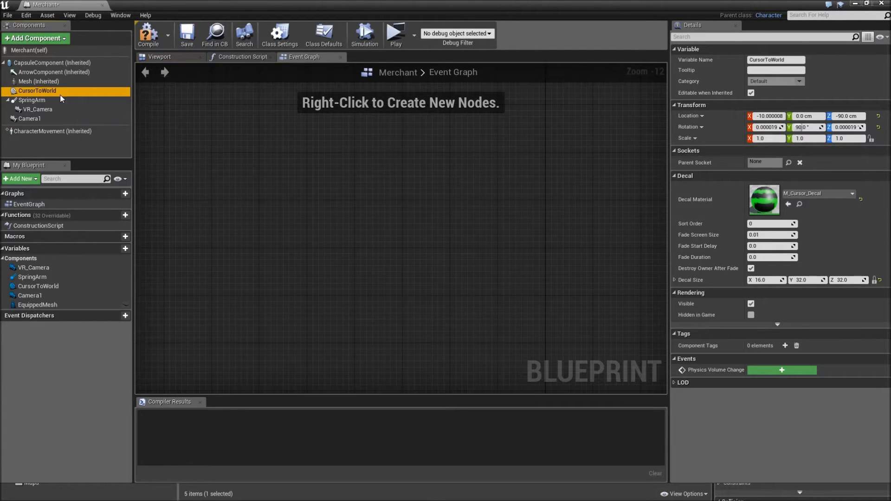
{"action": "key", "text": "Delete"}
{"action": "left_click", "coordinate": [53, 92]}
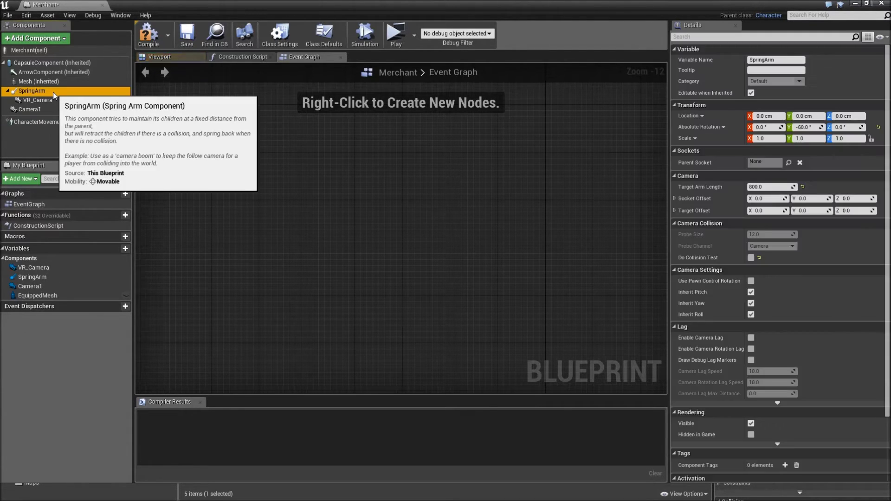
{"action": "key", "text": "Delete"}
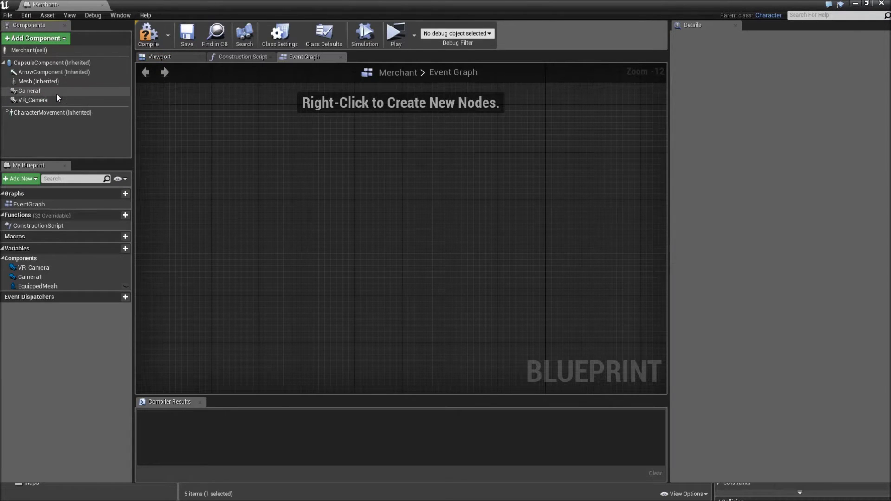
{"action": "left_click", "coordinate": [57, 94]}
{"action": "key", "text": "Delete"}
{"action": "left_click", "coordinate": [55, 92]}
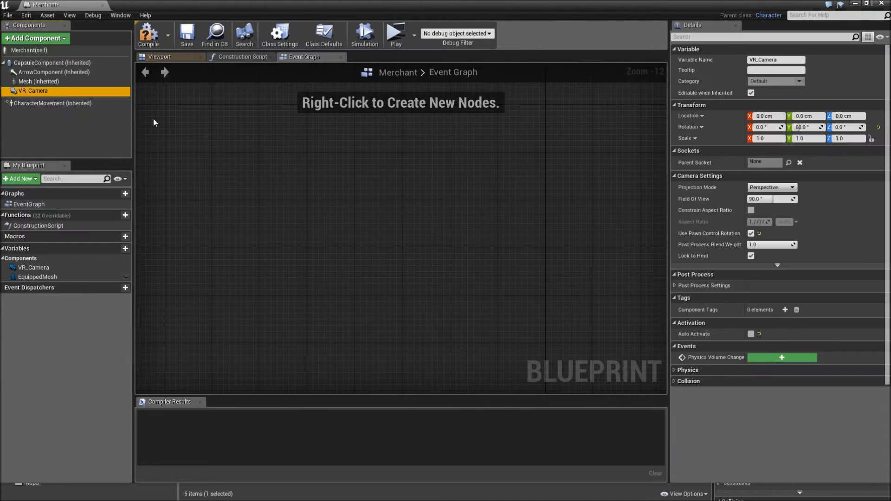
{"action": "key", "text": "Delete"}
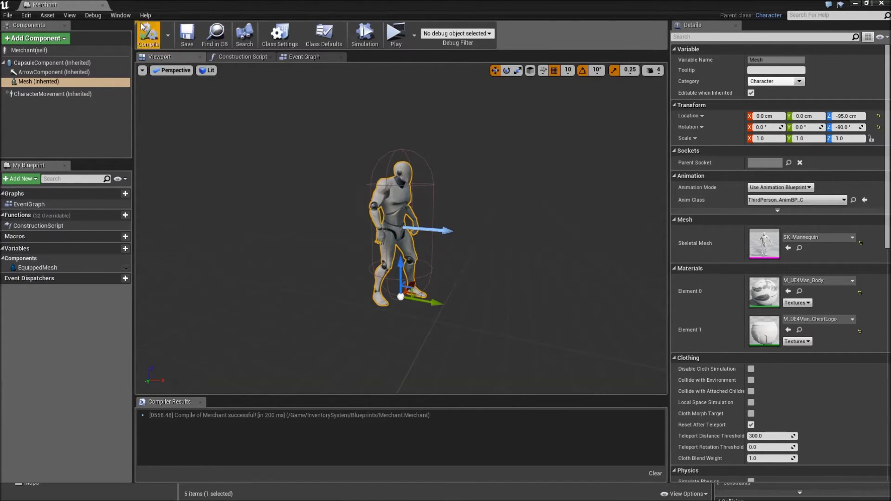
Create material instance M_Merchant from M_UE4Man_Body in Mannequin/Character/Materials
{"action": "left_click", "coordinate": [103, 6]}
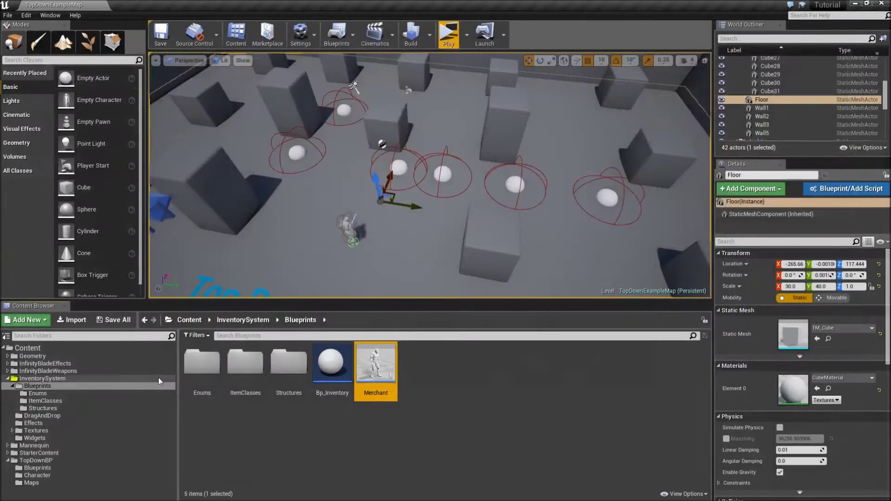
{"action": "left_click", "coordinate": [57, 446]}
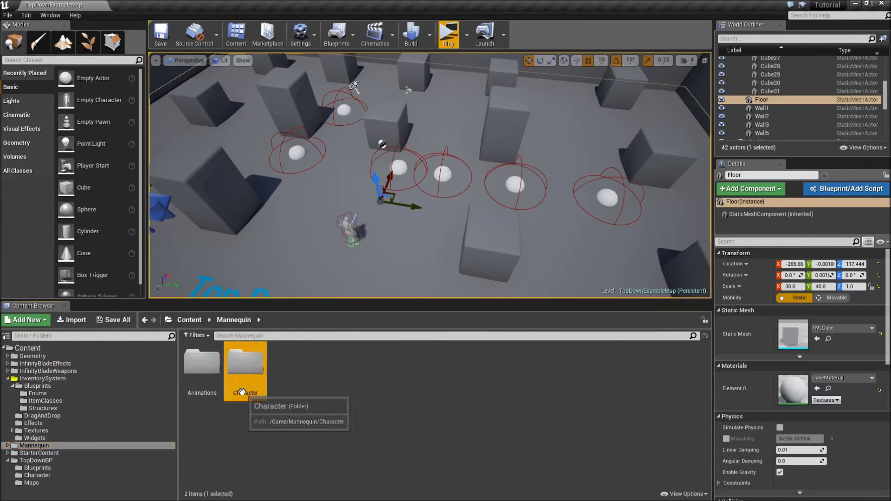
{"action": "double_click", "coordinate": [245, 363]}
{"action": "double_click", "coordinate": [202, 365]}
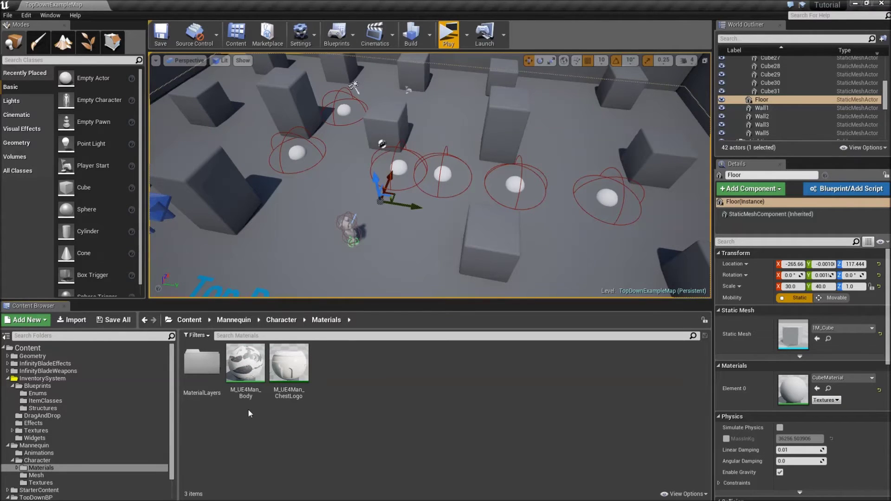
{"action": "right_click", "coordinate": [248, 392]}
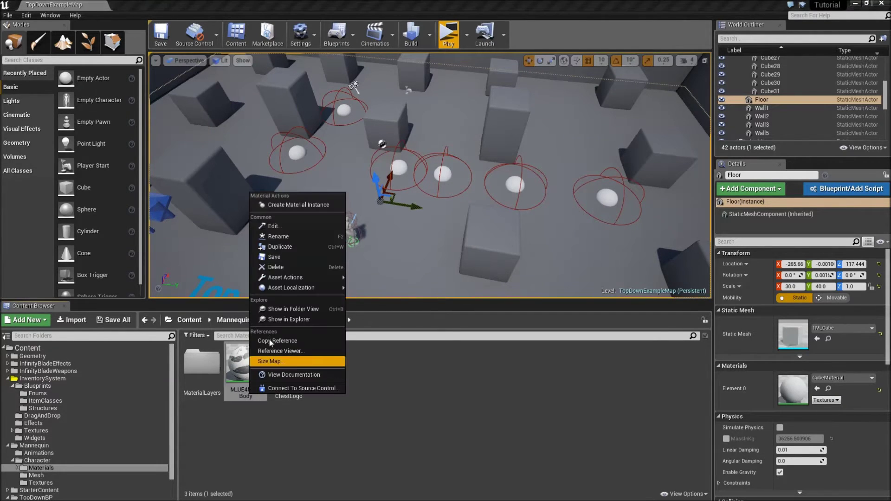
{"action": "left_click", "coordinate": [296, 207]}
{"action": "type", "text": "M_Merchan"}
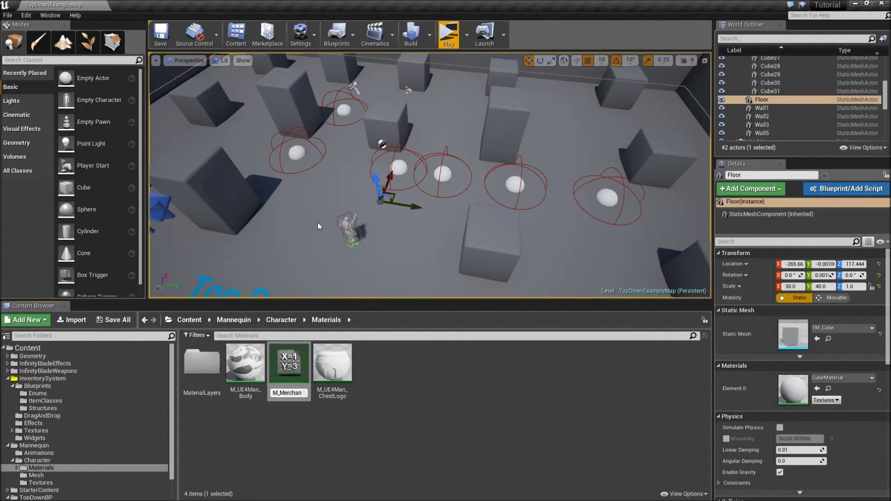
{"action": "key", "text": "Return"}
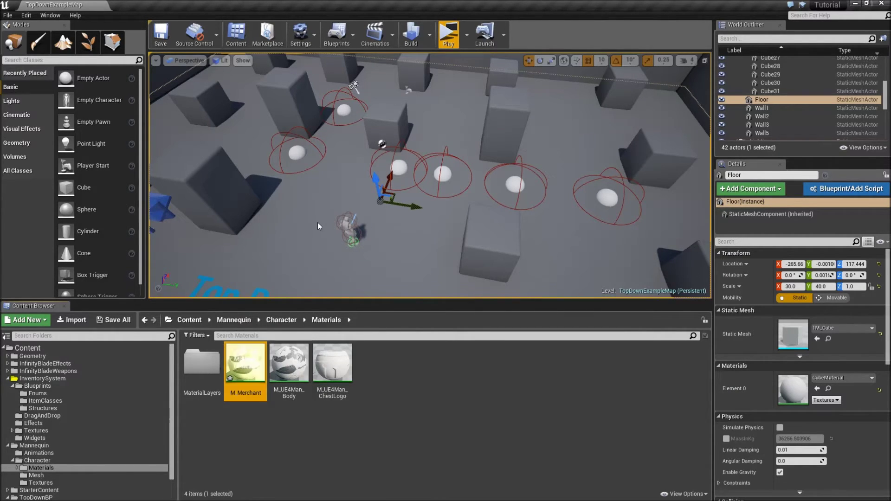
Override M_Merchant's BodyColor with a bright orange-yellow colour
{"action": "double_click", "coordinate": [246, 366]}
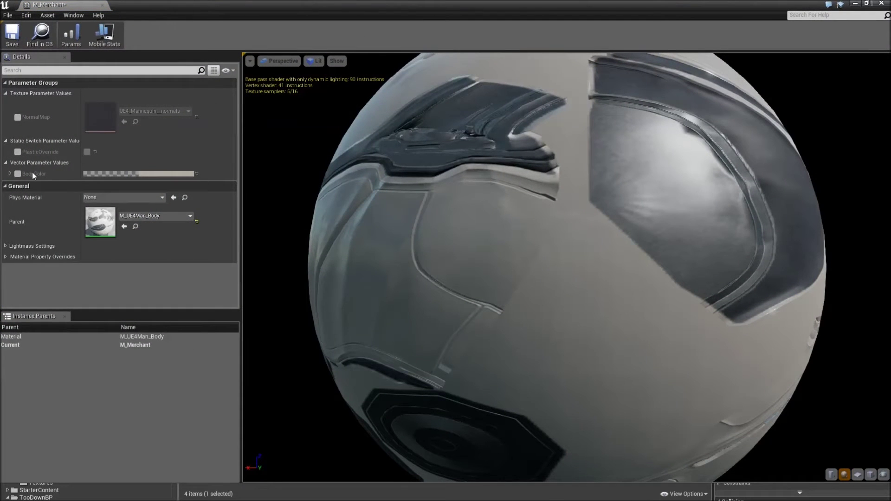
{"action": "left_click", "coordinate": [17, 174]}
{"action": "left_click", "coordinate": [173, 175]}
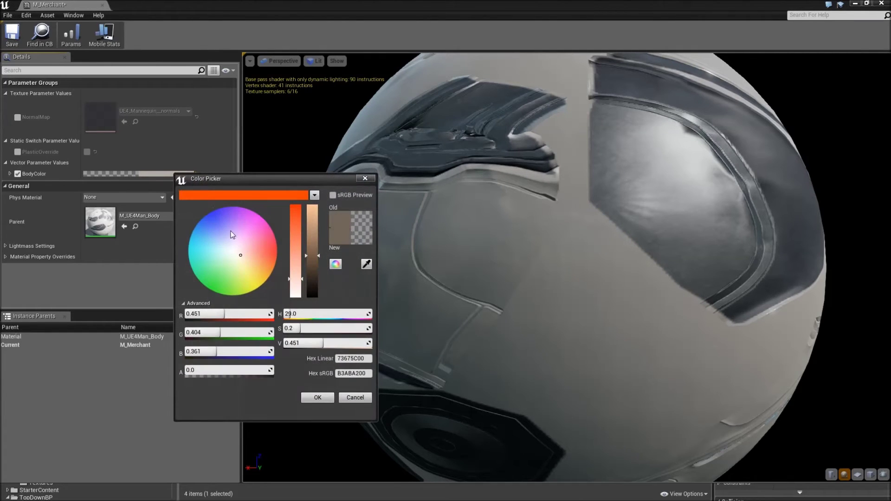
{"action": "left_click_drag", "start_coordinate": [245, 278], "coordinate": [270, 281]}
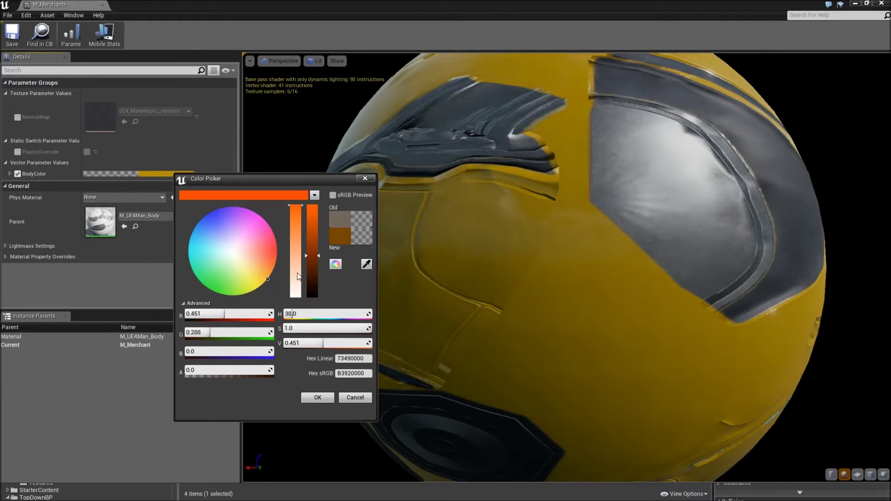
{"action": "left_click_drag", "start_coordinate": [311, 255], "coordinate": [312, 232]}
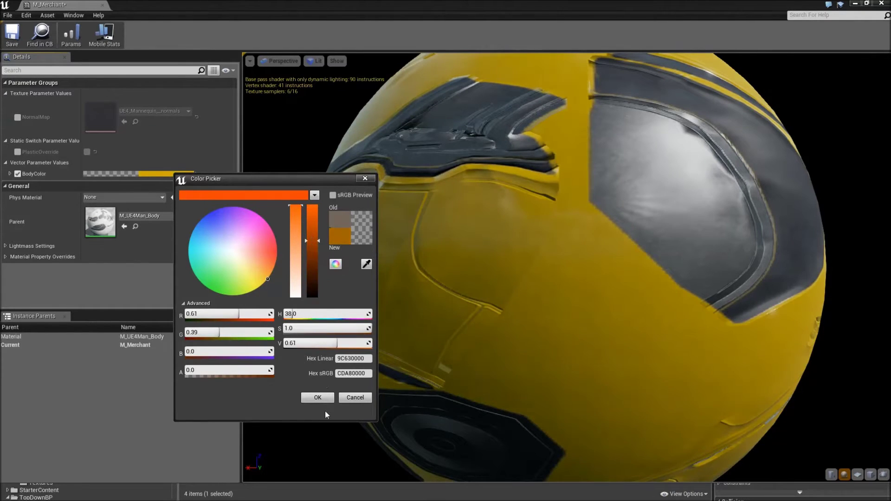
{"action": "left_click", "coordinate": [317, 397]}
{"action": "left_click", "coordinate": [28, 31]}
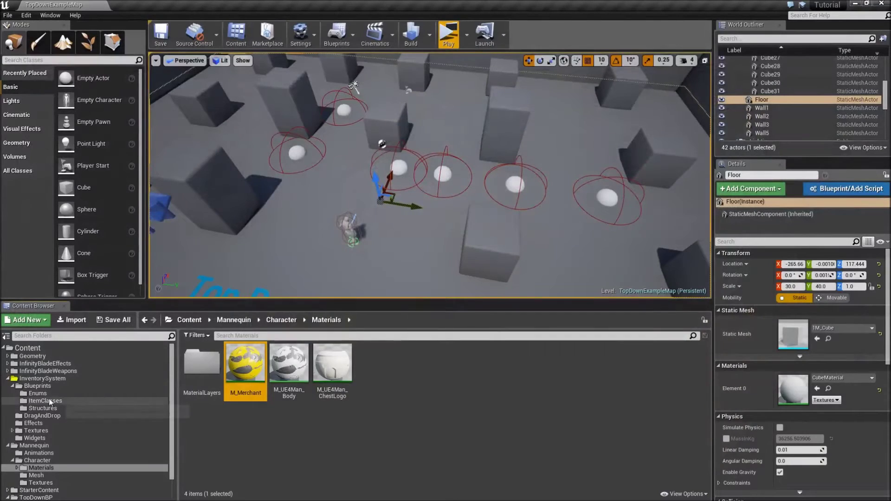
Set Element 0 of the Merchant mesh's materials to M_Merchant
{"action": "left_click", "coordinate": [37, 385]}
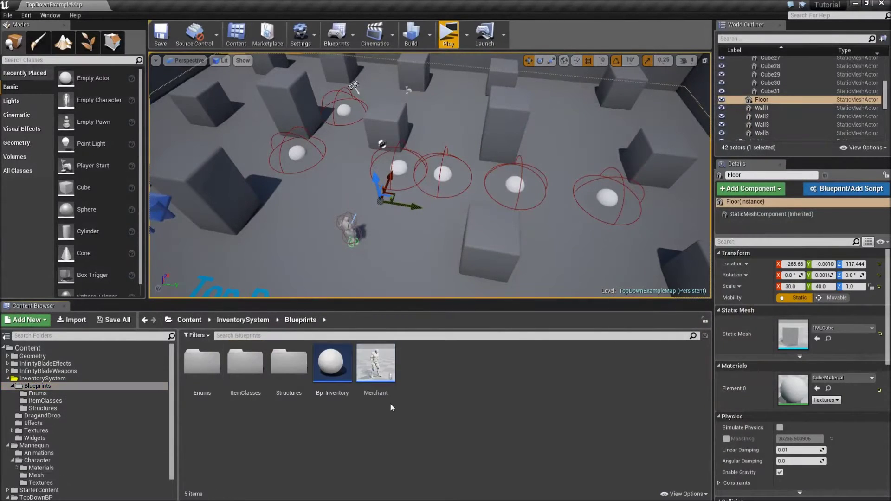
{"action": "double_click", "coordinate": [373, 363]}
{"action": "left_click", "coordinate": [159, 57]}
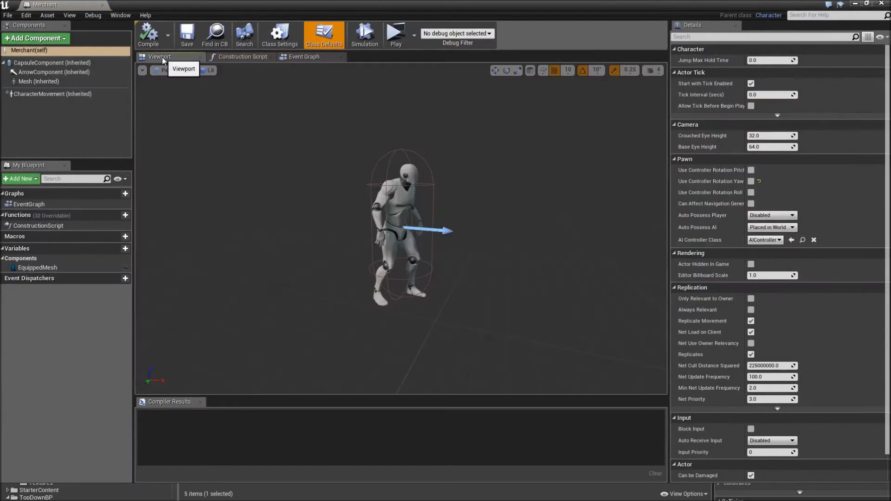
{"action": "left_click", "coordinate": [91, 81]}
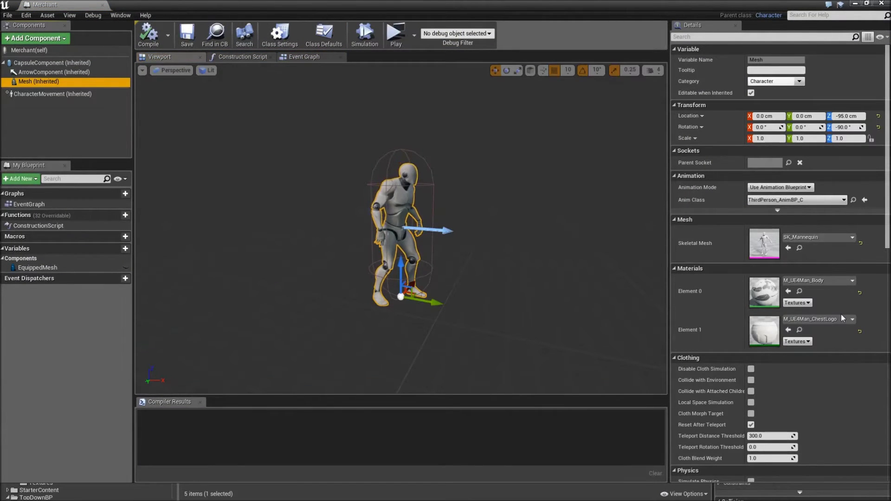
{"action": "left_click", "coordinate": [818, 320]}
{"action": "type", "text": "m"}
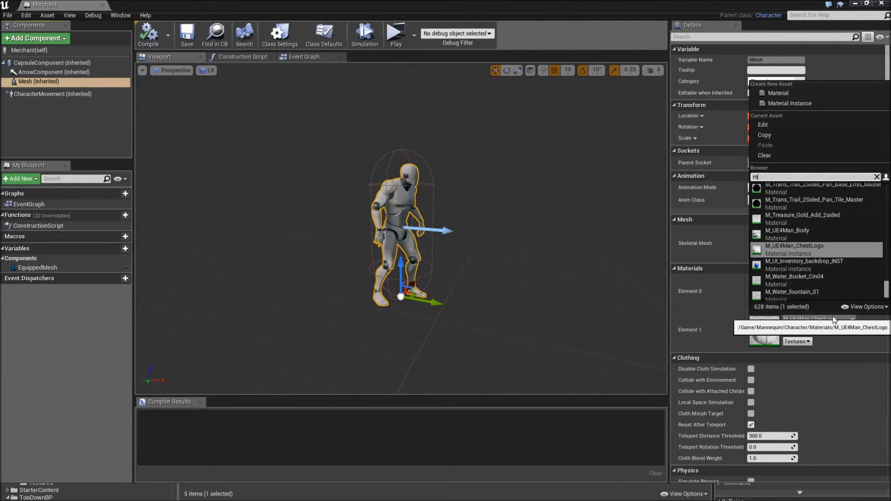
{"action": "type", "text": "_mer"}
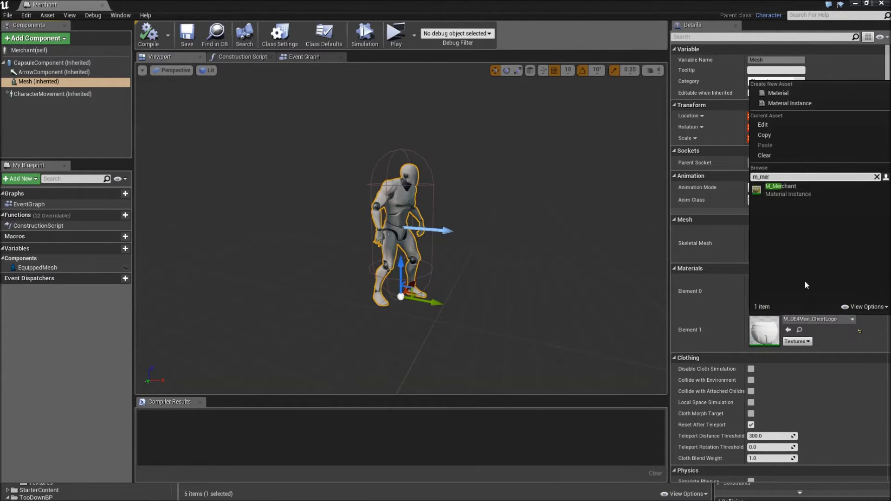
{"action": "left_click", "coordinate": [707, 299]}
{"action": "left_click", "coordinate": [808, 282]}
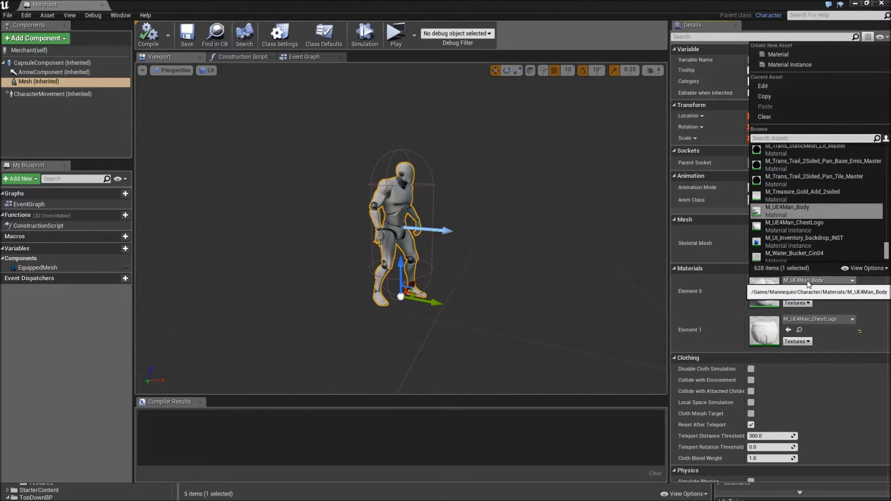
{"action": "type", "text": "M_Mer"}
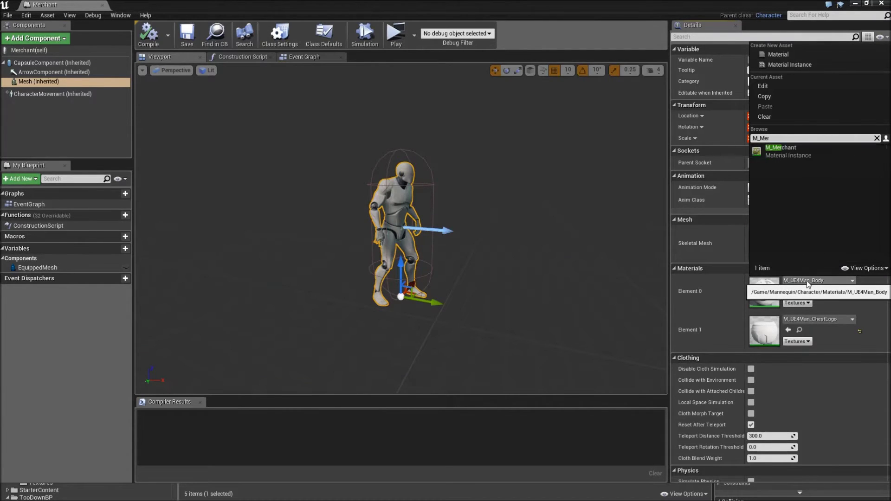
{"action": "left_click", "coordinate": [828, 148]}
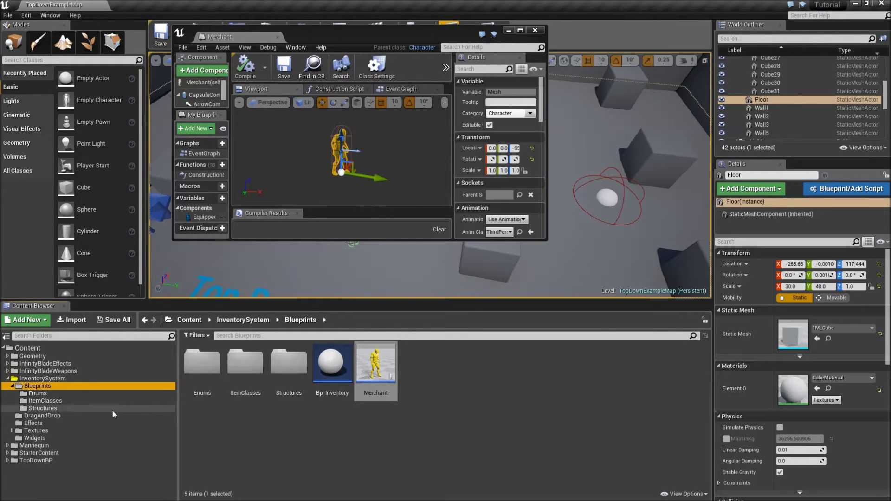
Duplicate the PickupText widget in the InventorySystem/Widgets folder as MerchantText
{"action": "left_click", "coordinate": [66, 436]}
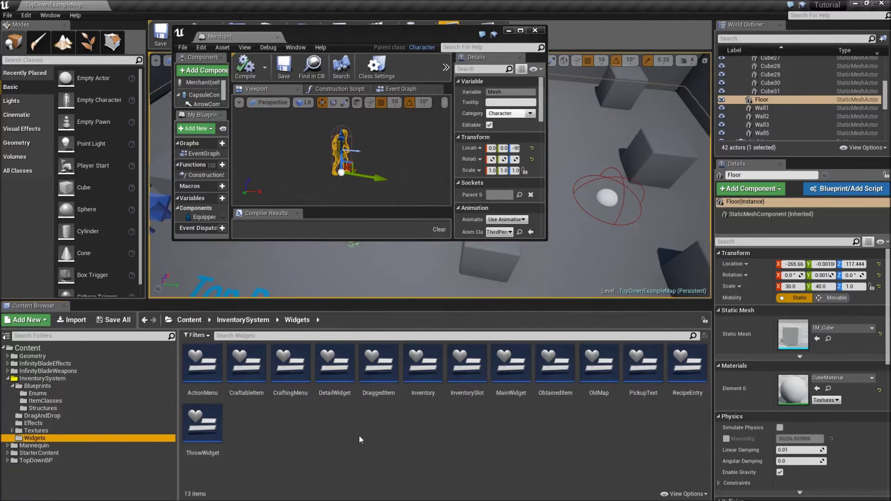
{"action": "right_click", "coordinate": [643, 362]}
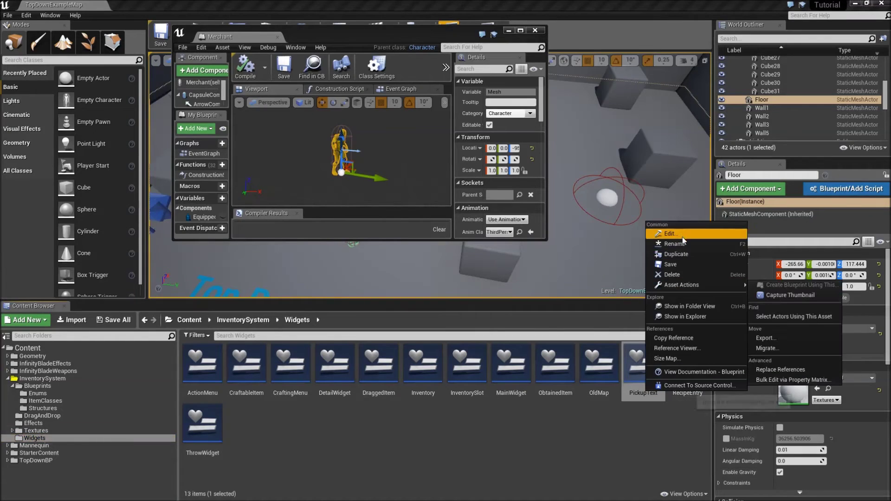
{"action": "left_click", "coordinate": [682, 249]}
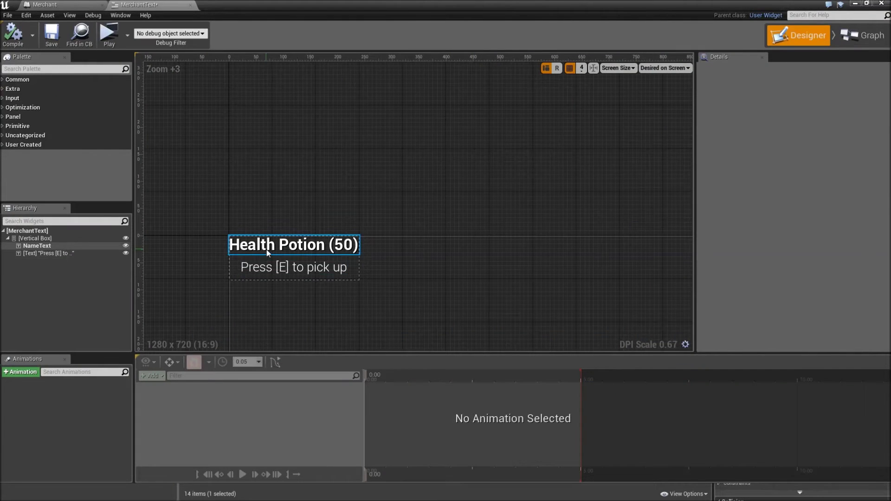
Change the title text to 'Merchant', make it not a variable, and colour it yellow-orange
{"action": "left_click", "coordinate": [292, 252]}
{"action": "left_click", "coordinate": [780, 168]}
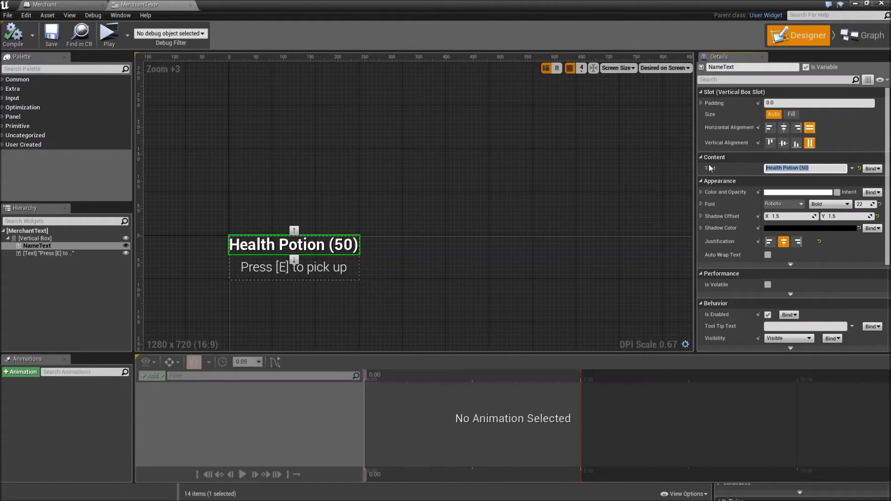
{"action": "type", "text": "Merchant"}
{"action": "key", "text": "Return"}
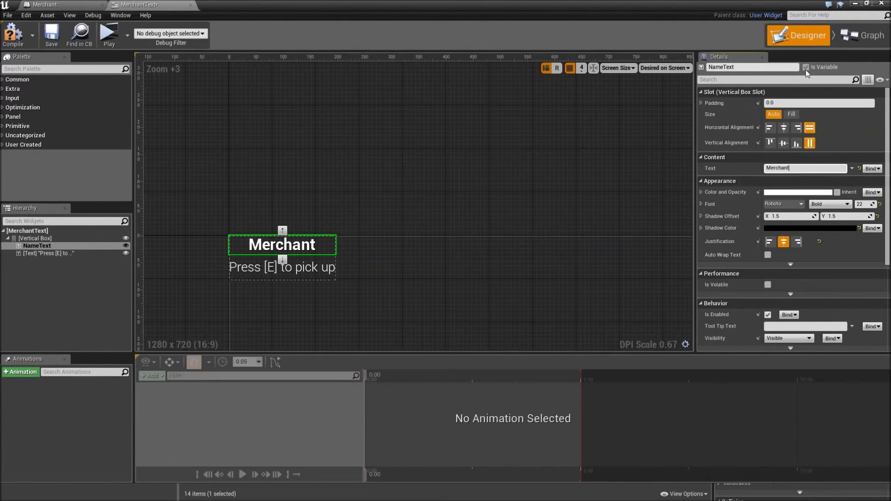
{"action": "left_click", "coordinate": [806, 67]}
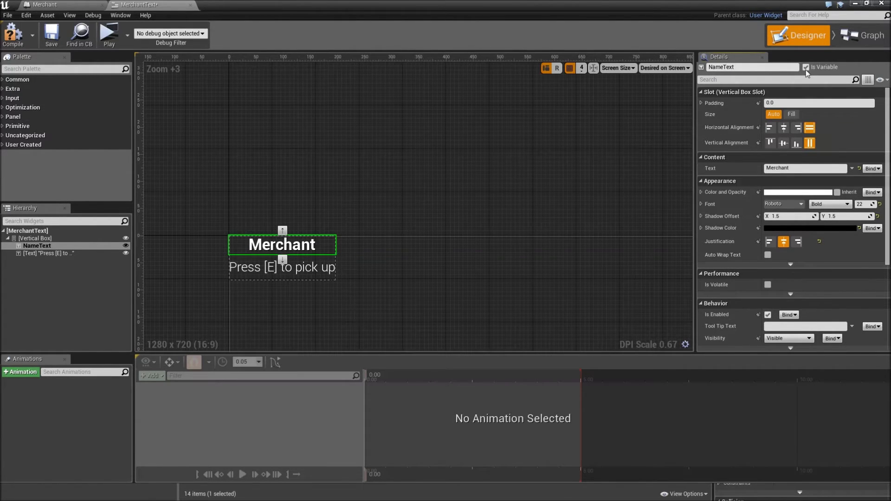
{"action": "left_click", "coordinate": [773, 193]}
{"action": "mouse_move", "coordinate": [637, 216]}
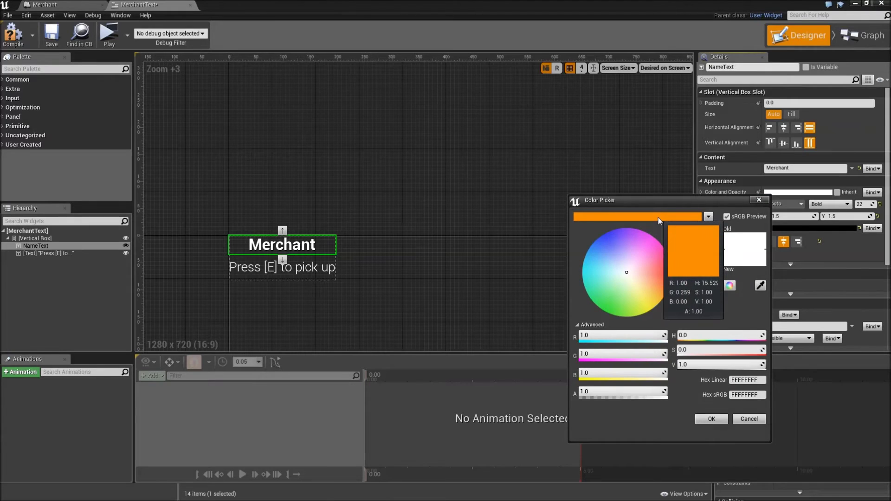
{"action": "left_click", "coordinate": [658, 220]}
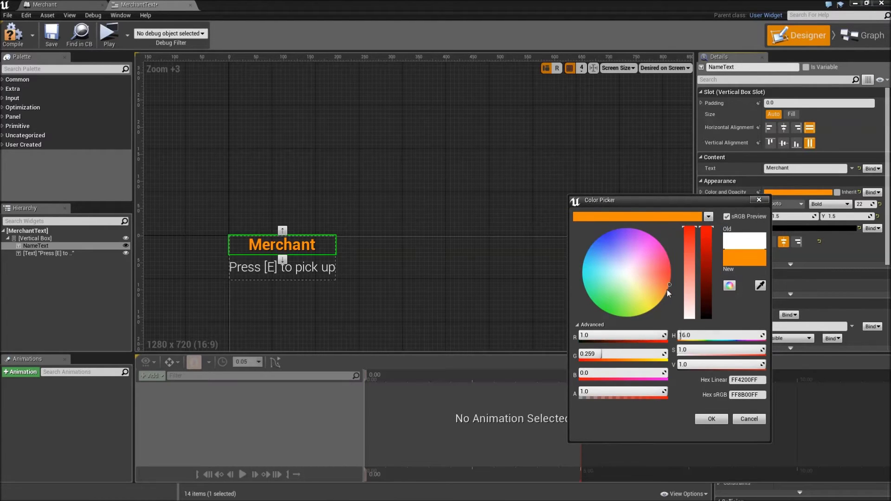
{"action": "left_click_drag", "start_coordinate": [667, 290], "coordinate": [661, 300]}
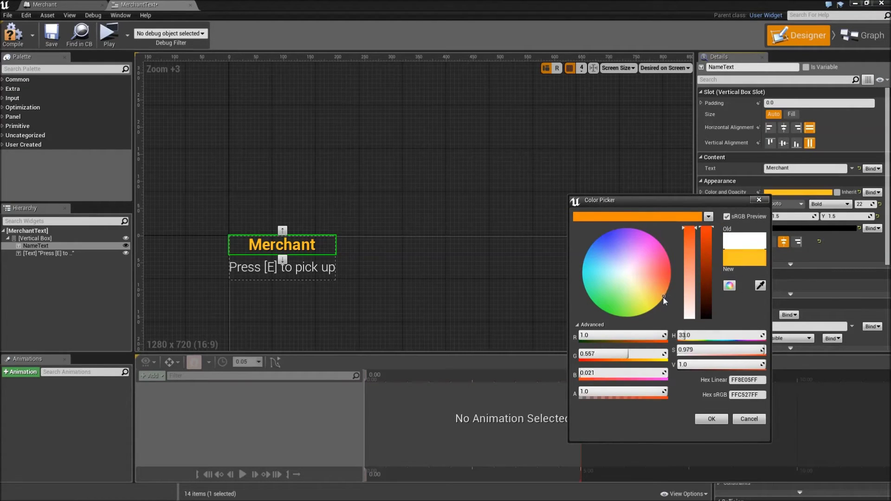
{"action": "left_click", "coordinate": [707, 418]}
Change the second line to 'Press [E] to open the shop', then save and close the widget
{"action": "left_click", "coordinate": [327, 270]}
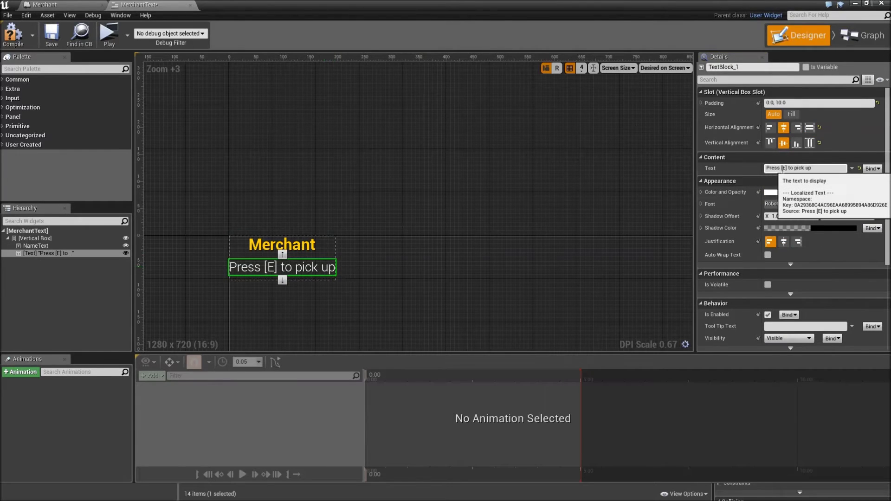
{"action": "left_click_drag", "start_coordinate": [793, 168], "coordinate": [811, 168]}
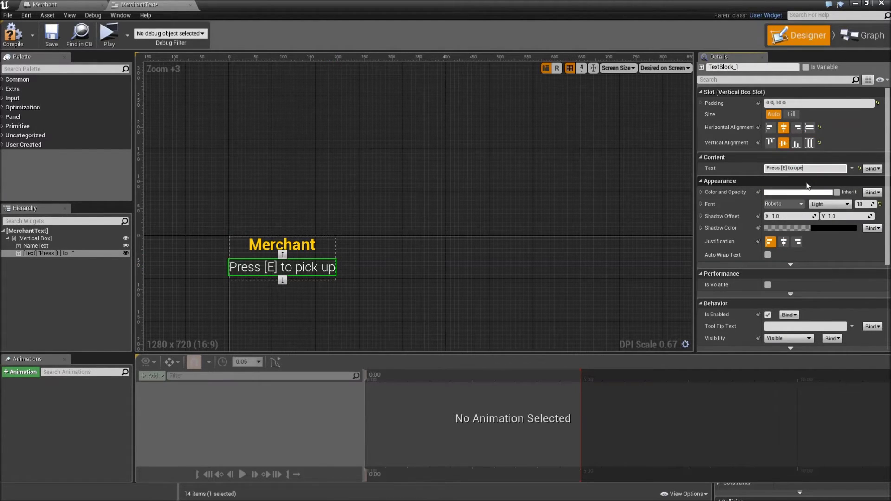
{"action": "type", "text": "n the shop"}
{"action": "key", "text": "Return"}
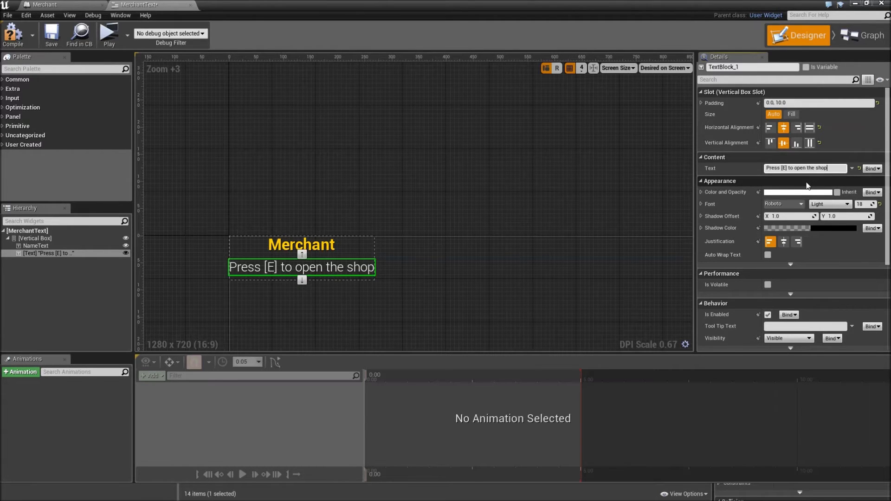
{"action": "left_click", "coordinate": [52, 35]}
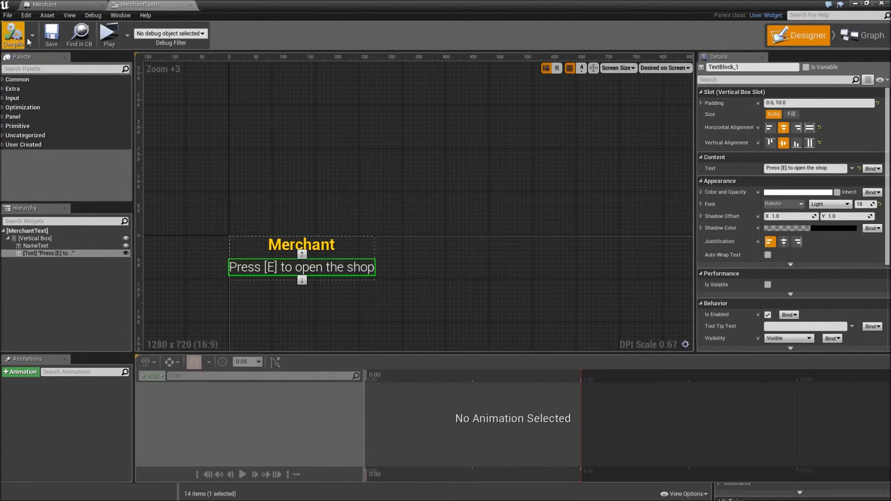
{"action": "left_click", "coordinate": [190, 6]}
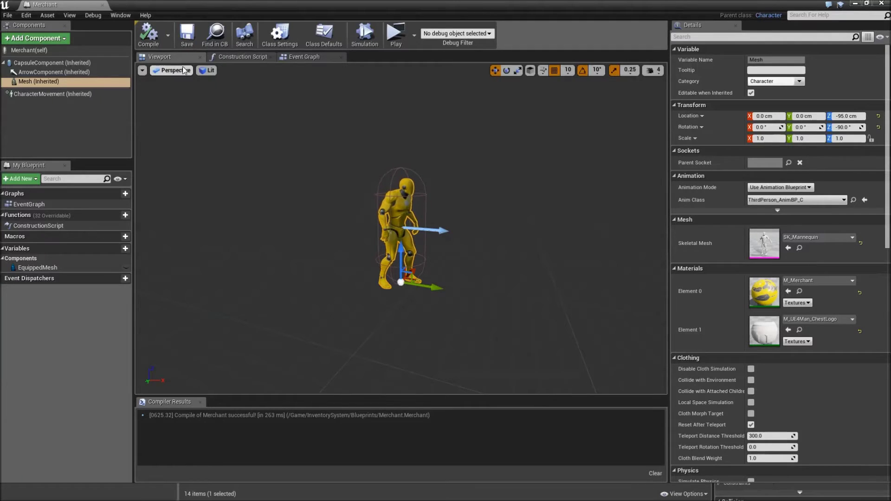
Add a MerchantText widget component with Screen space, MerchantText class and draw height 200
{"action": "left_click", "coordinate": [60, 44]}
{"action": "type", "text": "widge"}
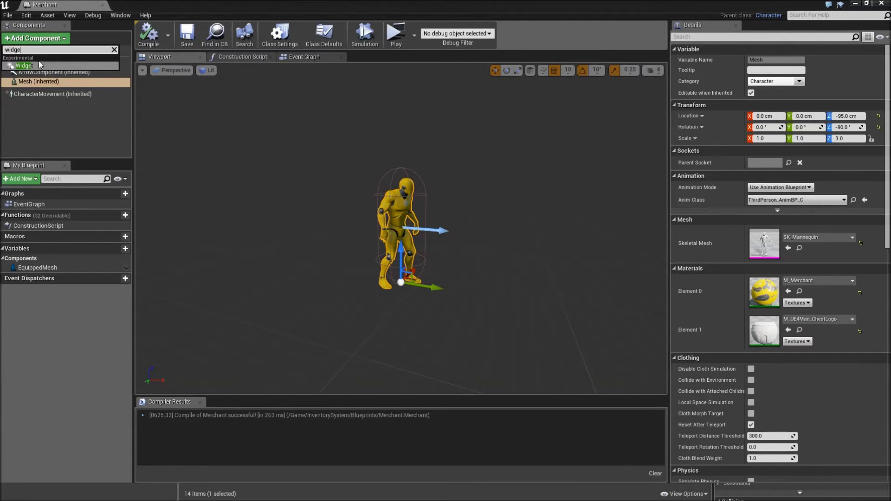
{"action": "left_click", "coordinate": [38, 66]}
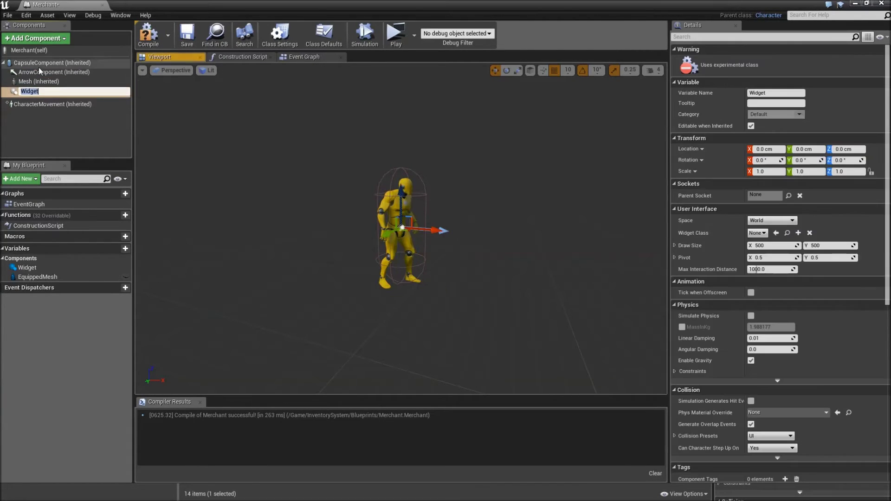
{"action": "type", "text": "MerchantText"}
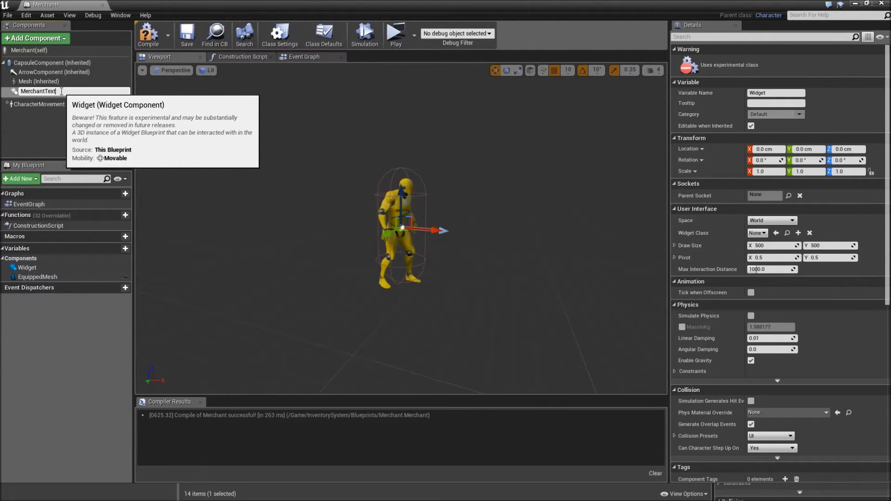
{"action": "key", "text": "Return"}
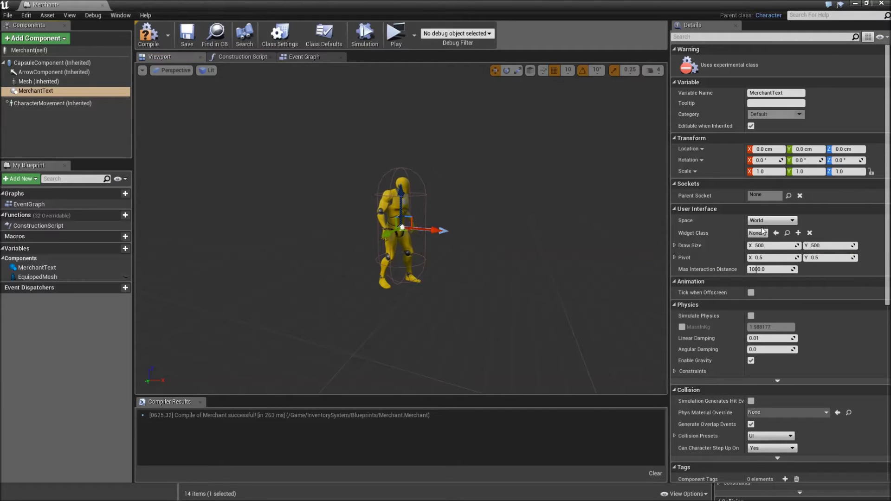
{"action": "left_click", "coordinate": [765, 221]}
{"action": "left_click", "coordinate": [761, 237]}
{"action": "left_click", "coordinate": [758, 234]}
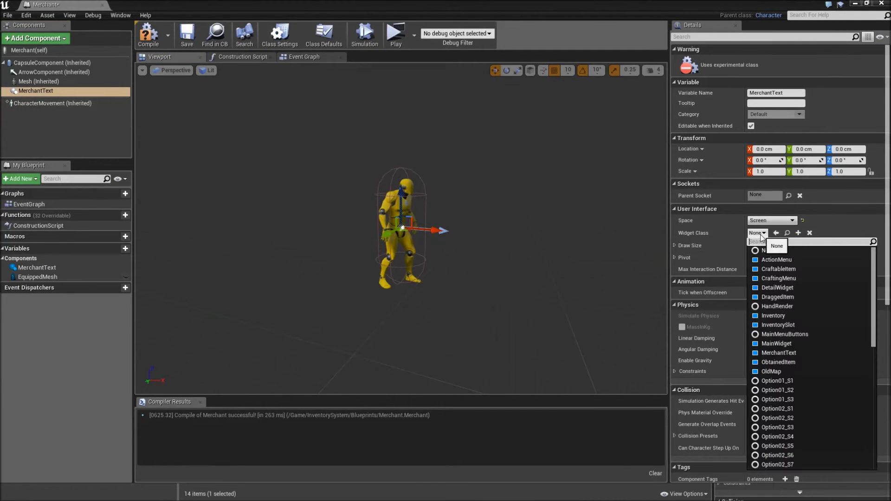
{"action": "type", "text": "mer"}
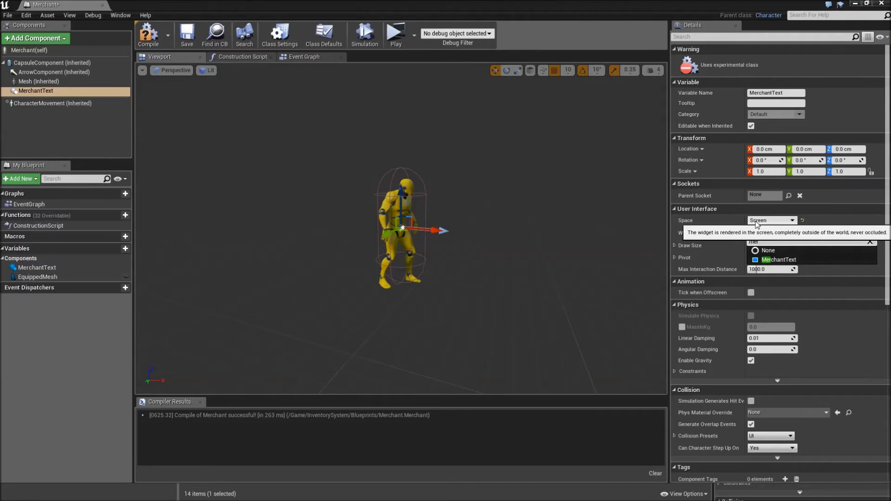
{"action": "left_click", "coordinate": [783, 259]}
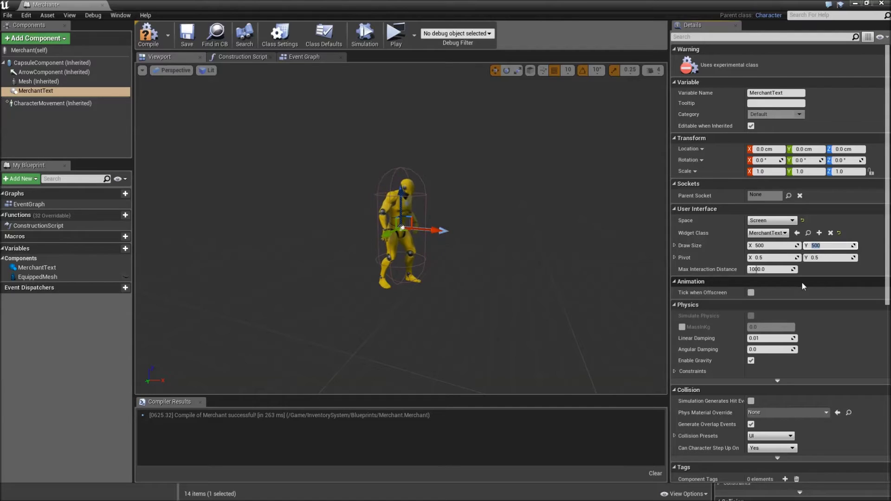
{"action": "type", "text": "200"}
{"action": "key", "text": "Return"}
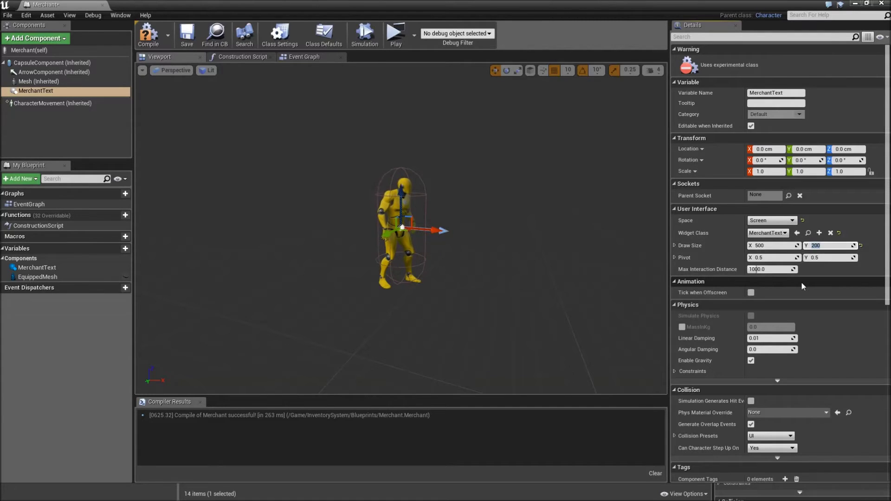
{"action": "scroll", "coordinate": [776, 275], "scroll_direction": "down", "scroll_amount": 1}
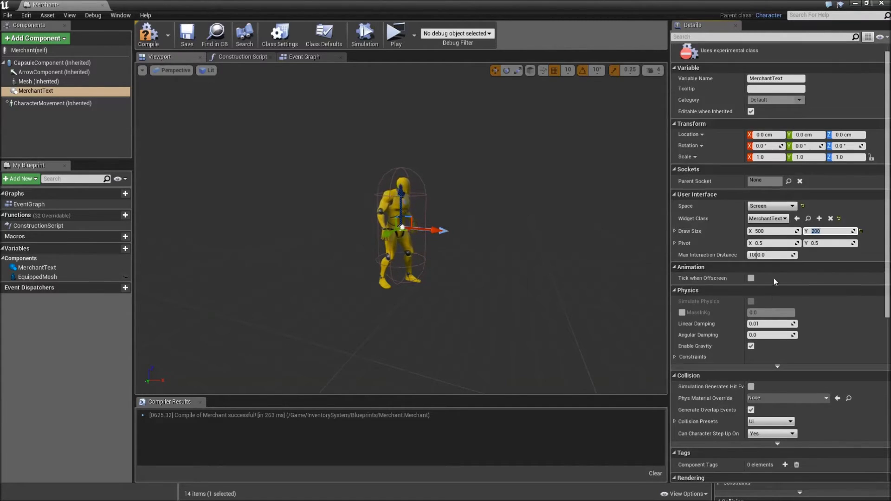
{"action": "scroll", "coordinate": [773, 277], "scroll_direction": "down", "scroll_amount": 1}
{"action": "scroll", "coordinate": [767, 278], "scroll_direction": "down", "scroll_amount": 1}
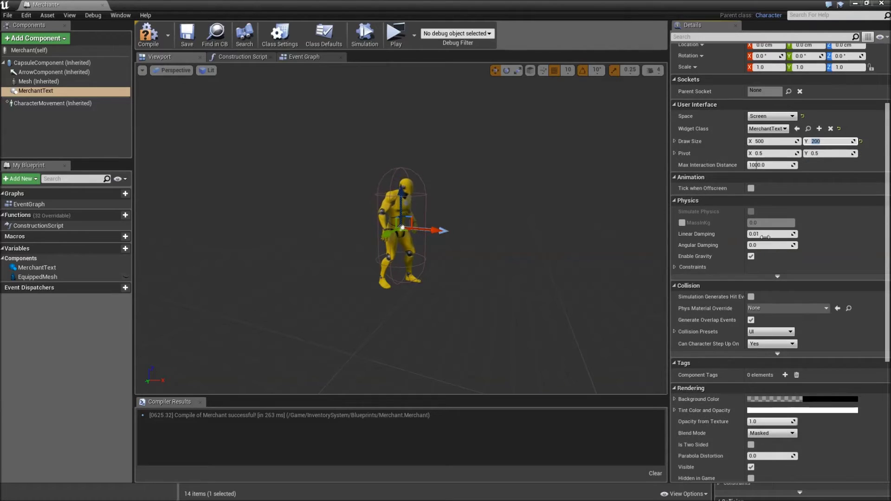
Hide the widget by default, raise it above the merchant's head, then compile and save
{"action": "left_click", "coordinate": [720, 36]}
{"action": "type", "text": "vi"}
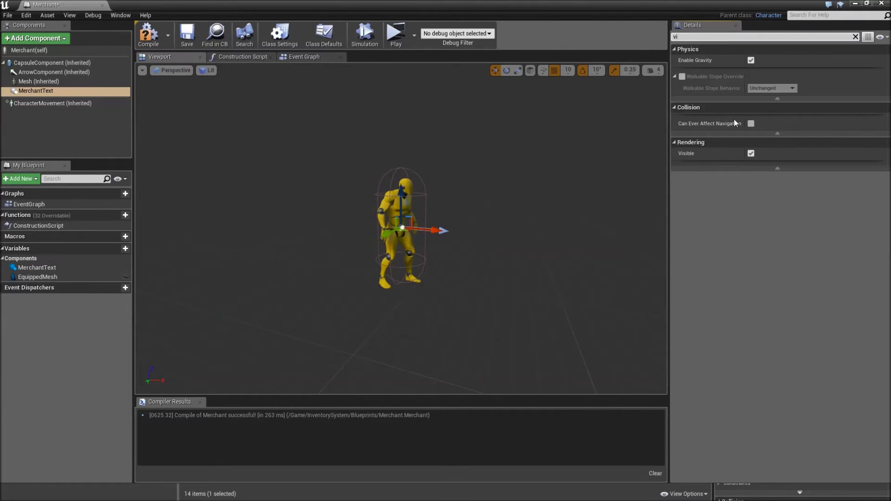
{"action": "left_click", "coordinate": [751, 153]}
{"action": "left_click", "coordinate": [148, 35]}
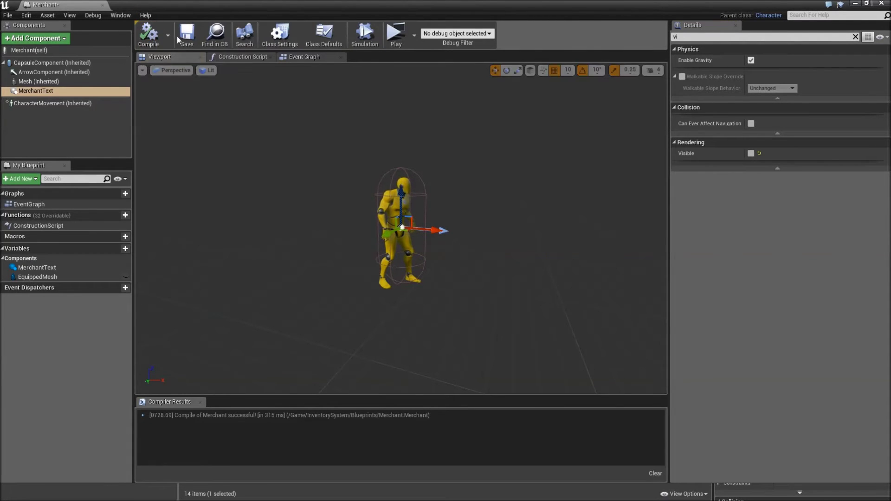
{"action": "left_click", "coordinate": [182, 37]}
{"action": "left_click_drag", "start_coordinate": [401, 198], "coordinate": [397, 123]}
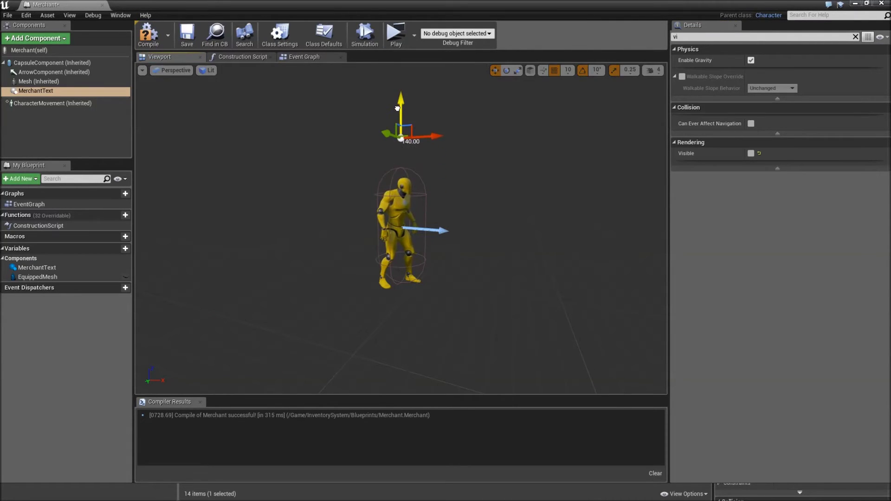
{"action": "left_click", "coordinate": [149, 36]}
{"action": "left_click", "coordinate": [187, 34]}
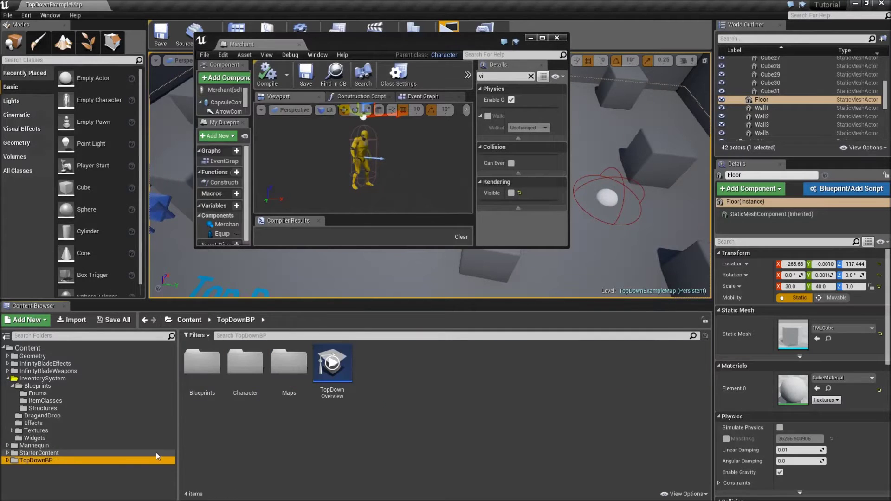
Give TopDownCharacter a NearbyMerchant variable of Merchant reference type, then compile and save
{"action": "double_click", "coordinate": [245, 368]}
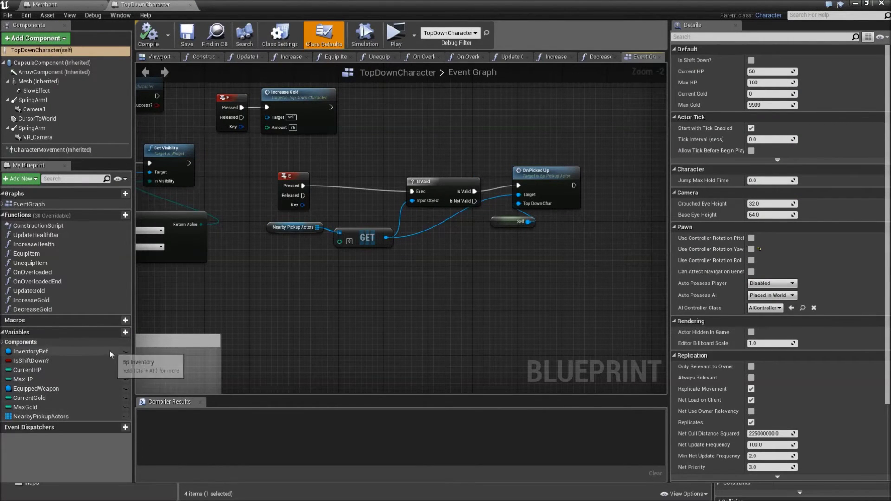
{"action": "mouse_move", "coordinate": [63, 332]}
{"action": "left_click", "coordinate": [119, 333]}
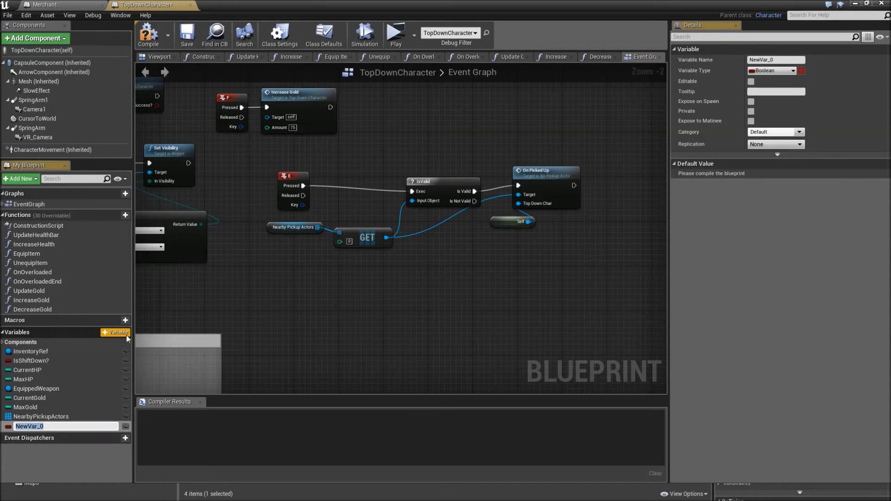
{"action": "type", "text": "Near"}
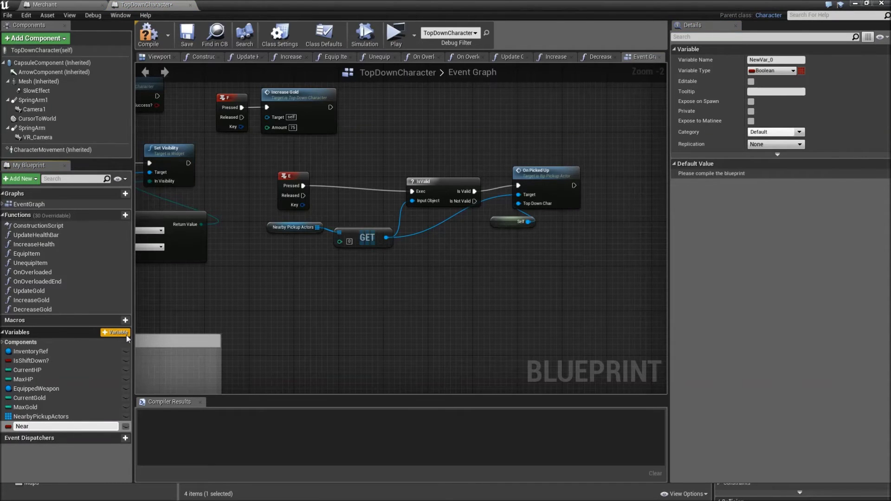
{"action": "type", "text": "byMerc"}
{"action": "type", "text": "hant"}
{"action": "key", "text": "Return"}
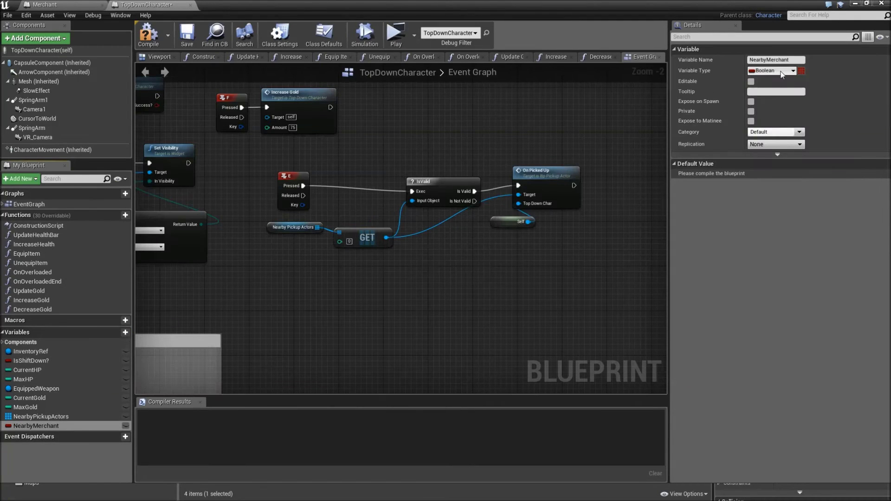
{"action": "left_click", "coordinate": [780, 72]}
{"action": "type", "text": "mer"}
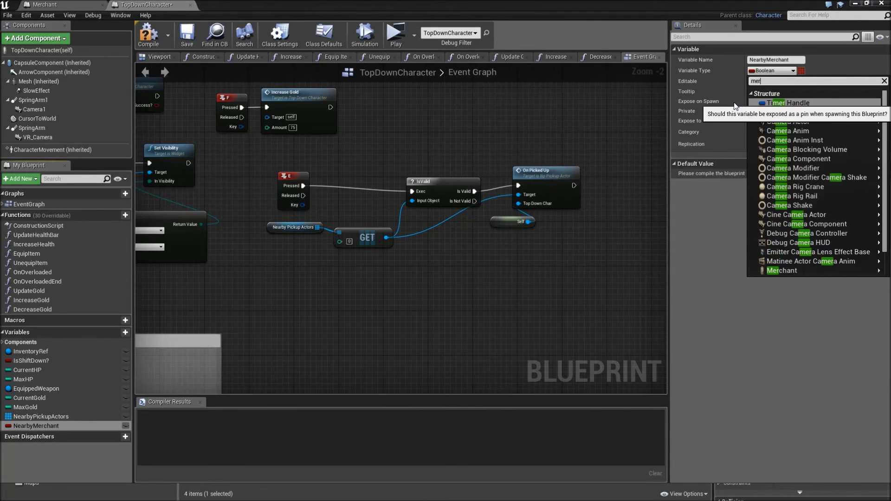
{"action": "type", "text": "cha"}
{"action": "left_click", "coordinate": [766, 115]}
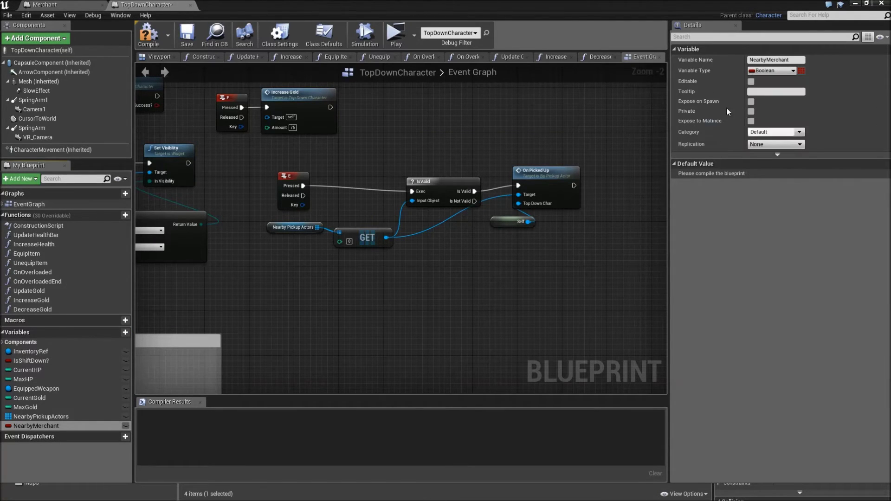
{"action": "left_click", "coordinate": [188, 43]}
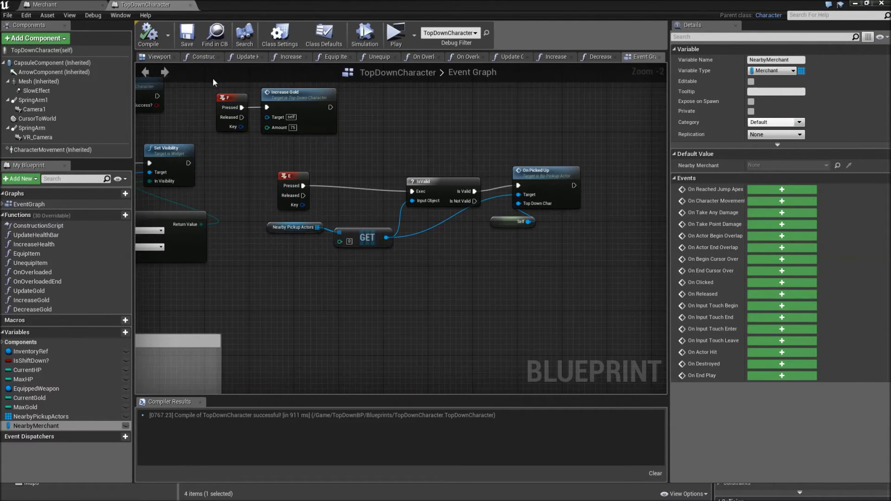
Add a Sphere component to the Merchant blueprint
{"action": "left_click", "coordinate": [69, 5]}
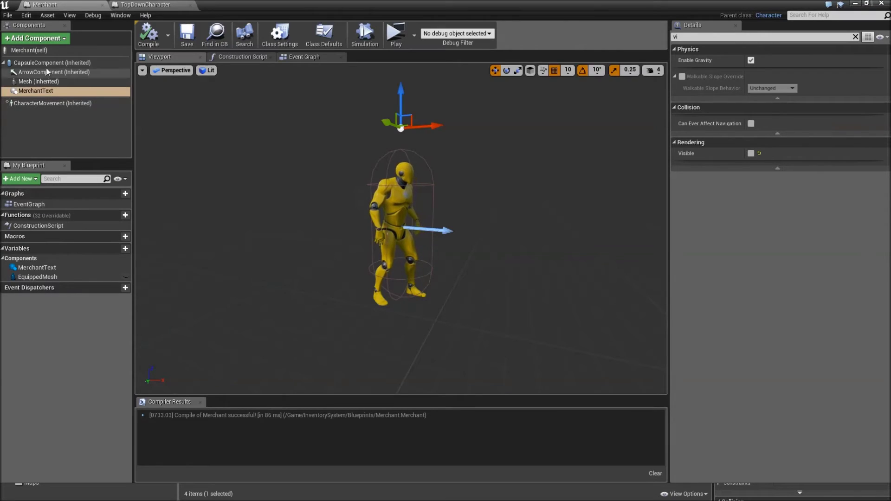
{"action": "left_click", "coordinate": [35, 38]}
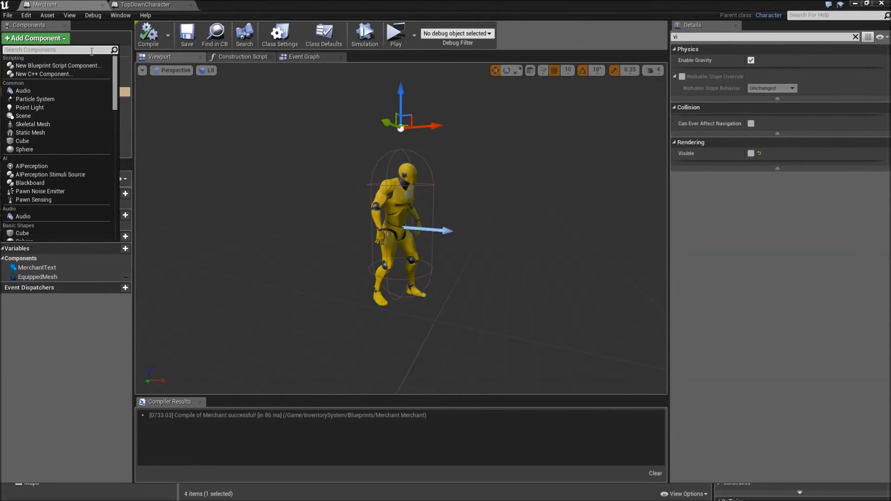
{"action": "type", "text": "spl"}
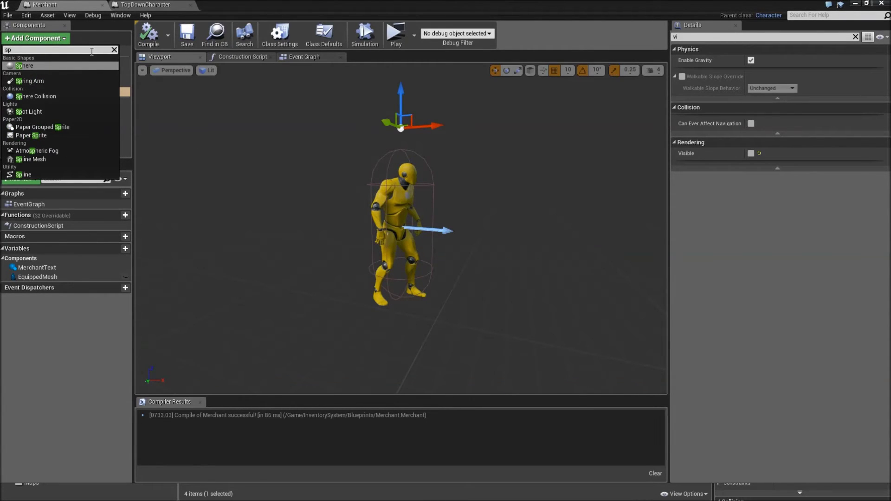
{"action": "left_click", "coordinate": [35, 96]}
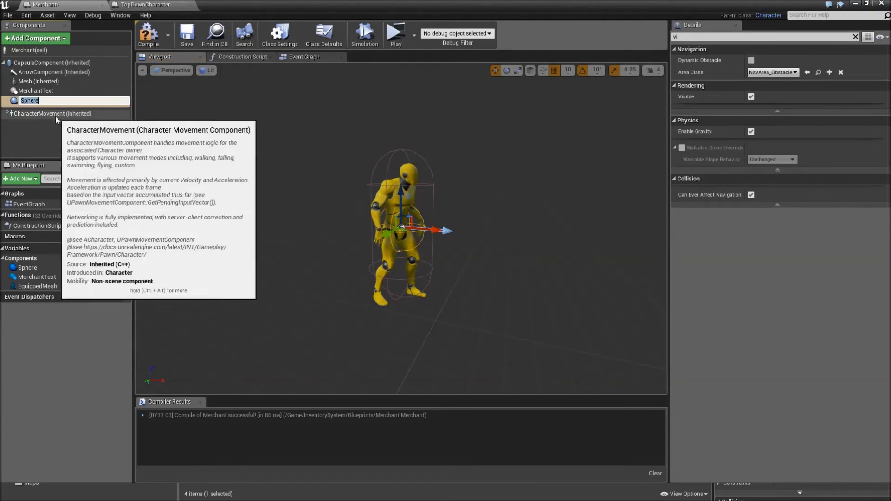
{"action": "key", "text": "Return"}
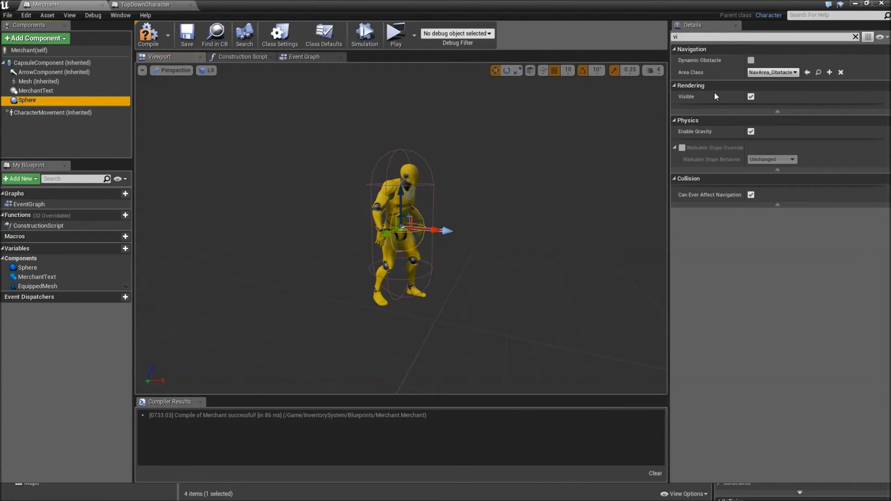
Set the sphere radius to 200 and add its OnComponentBeginOverlap event
{"action": "left_click", "coordinate": [856, 36]}
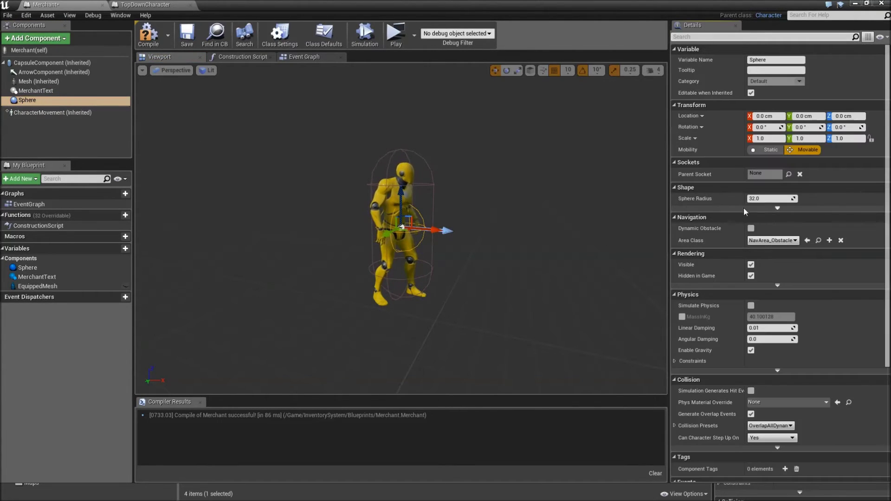
{"action": "left_click_drag", "start_coordinate": [766, 198], "coordinate": [822, 198]}
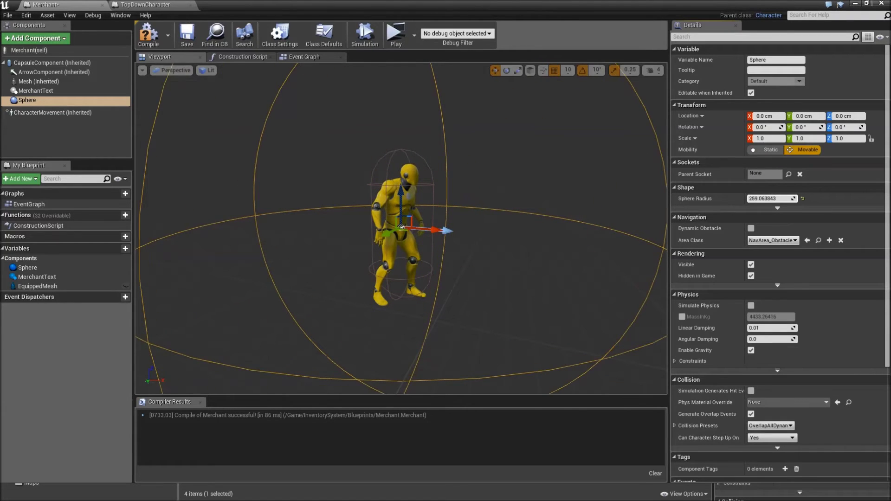
{"action": "left_click", "coordinate": [766, 198]}
{"action": "type", "text": "200"}
{"action": "key", "text": "Return"}
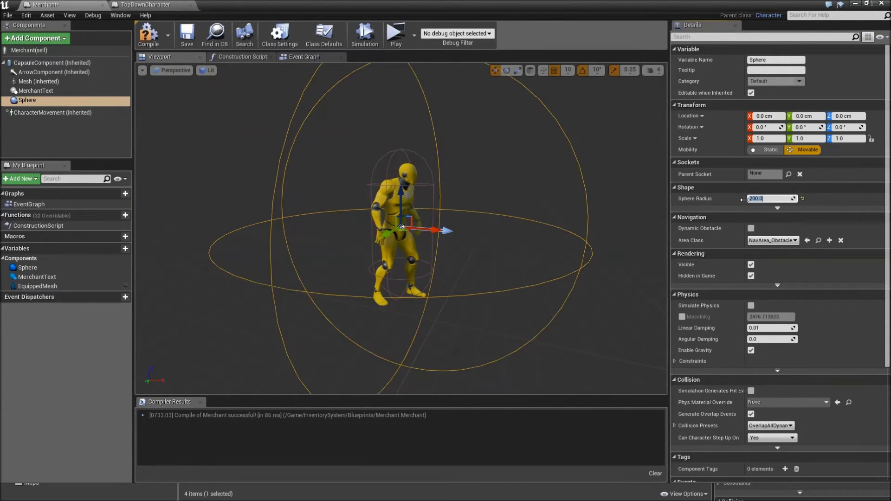
{"action": "mouse_move", "coordinate": [417, 244]}
{"action": "left_mouse_down"}
{"action": "mouse_move", "coordinate": [394, 221]}
{"action": "mouse_move", "coordinate": [369, 221]}
{"action": "left_mouse_up"}
{"action": "scroll", "coordinate": [752, 235], "scroll_direction": "down", "scroll_amount": 2}
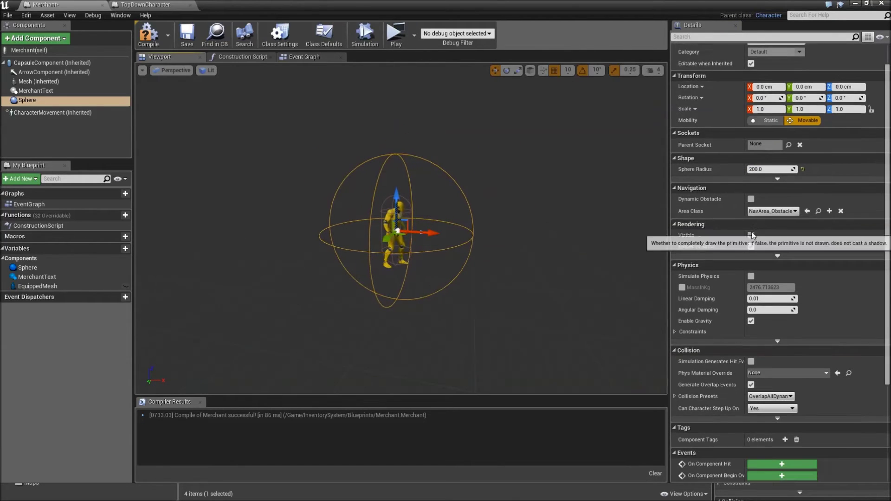
{"action": "scroll", "coordinate": [751, 235], "scroll_direction": "down", "scroll_amount": 4}
{"action": "scroll", "coordinate": [743, 231], "scroll_direction": "down", "scroll_amount": 4}
{"action": "scroll", "coordinate": [738, 237], "scroll_direction": "down", "scroll_amount": 2}
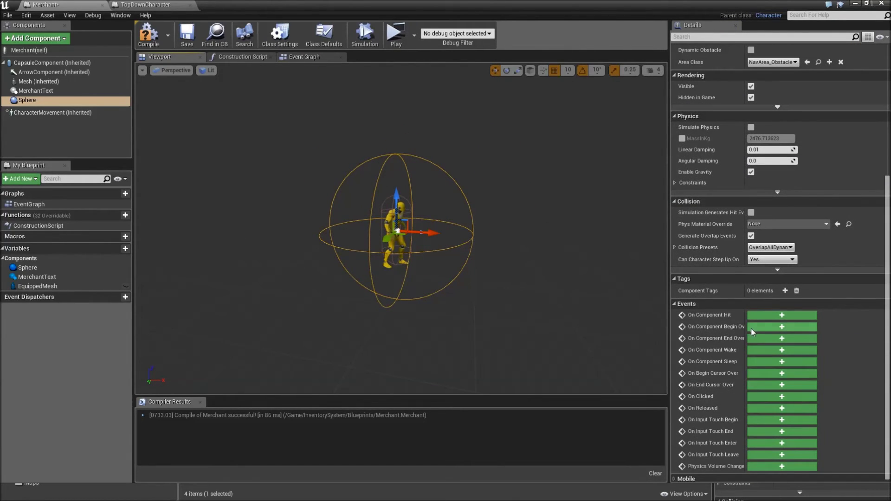
{"action": "left_click", "coordinate": [756, 327]}
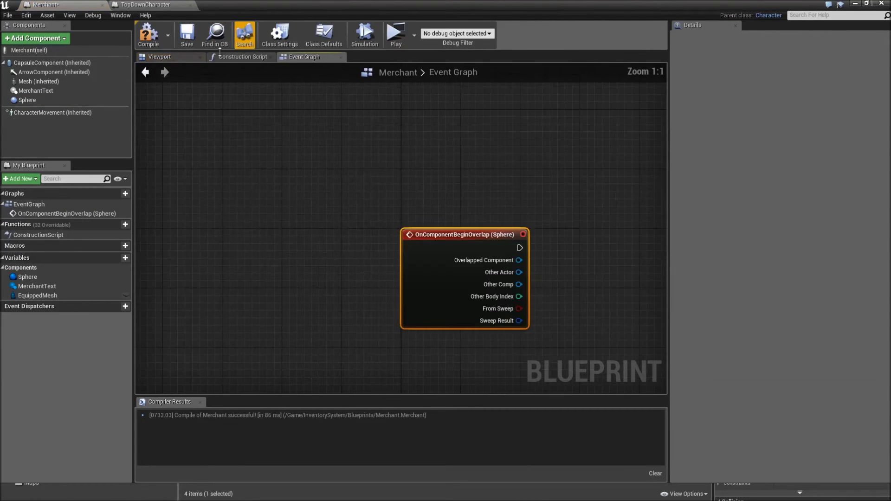
Add an OnComponentEndOverlap event for the Sphere component
{"action": "left_click", "coordinate": [186, 57]}
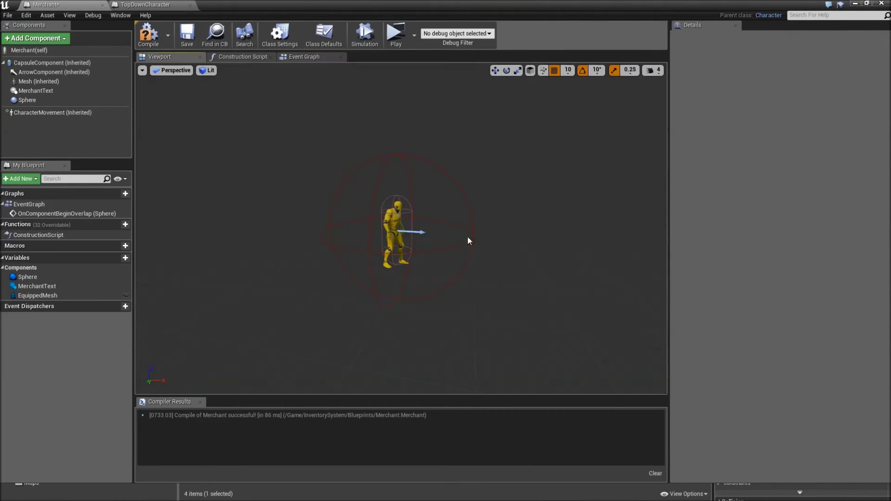
{"action": "left_click", "coordinate": [365, 249]}
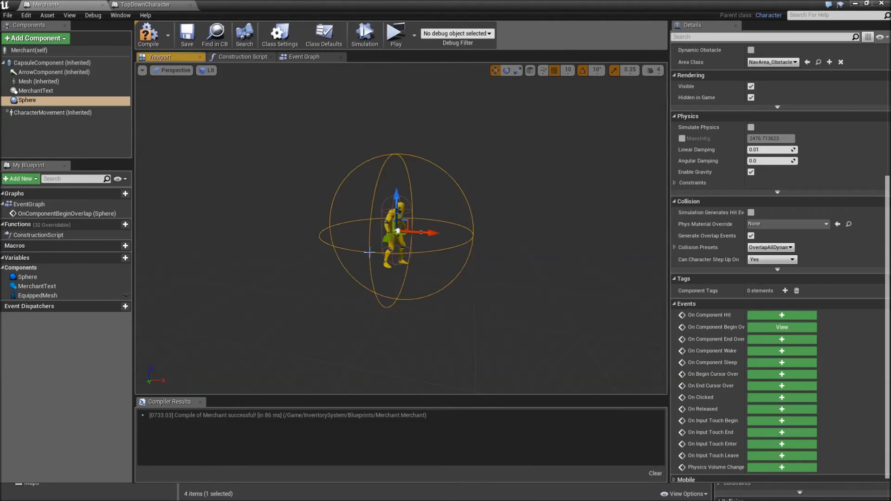
{"action": "left_click", "coordinate": [770, 340]}
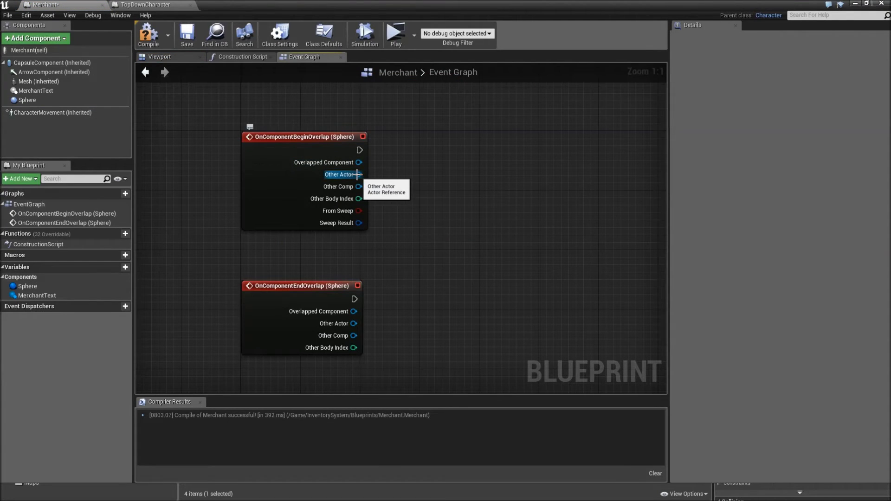
Cast the begin-overlap Other Actor to TopDownCharacter and place the node beside the event
{"action": "left_click_drag", "start_coordinate": [358, 174], "coordinate": [411, 168]}
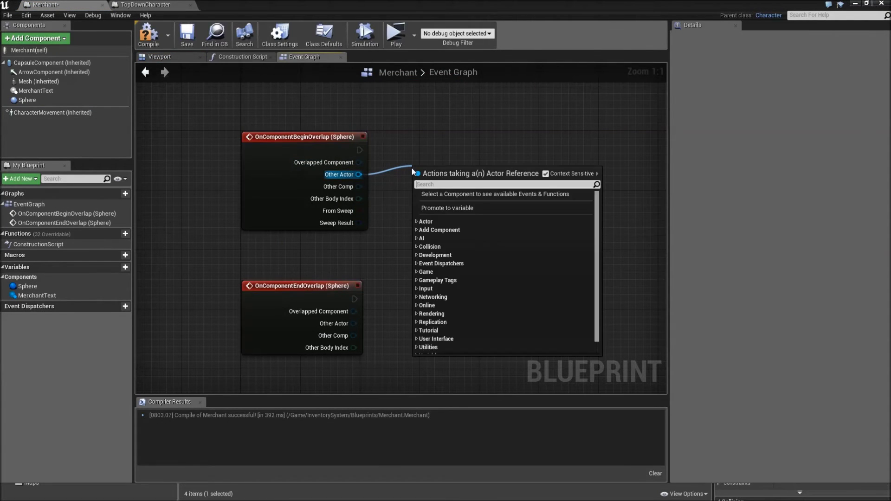
{"action": "type", "text": "cast to to"}
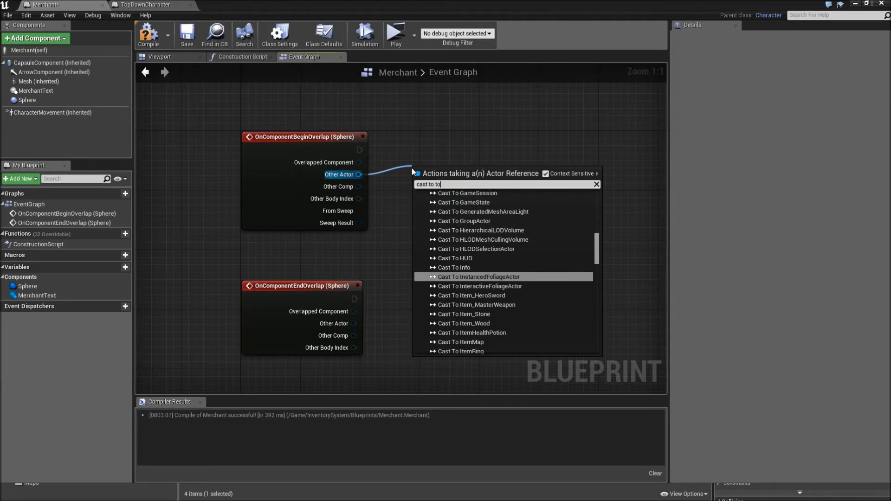
{"action": "type", "text": "pdown"}
{"action": "key", "text": "Return"}
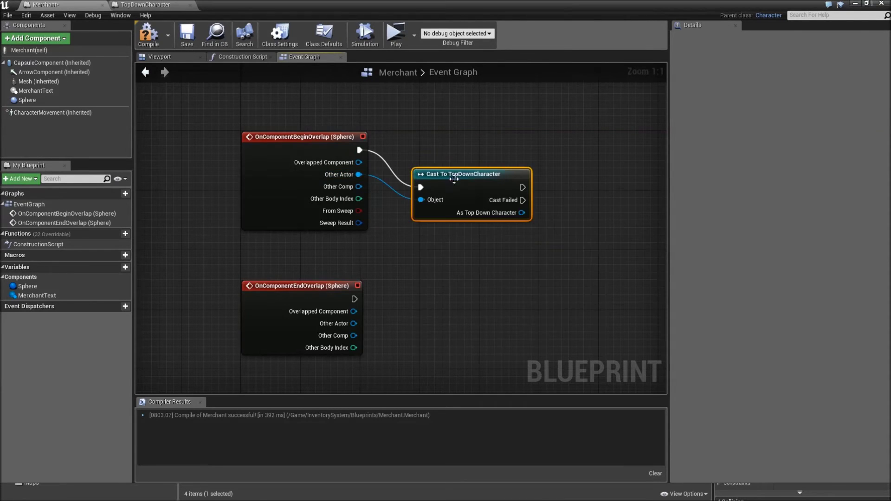
{"action": "left_click_drag", "start_coordinate": [454, 179], "coordinate": [432, 141]}
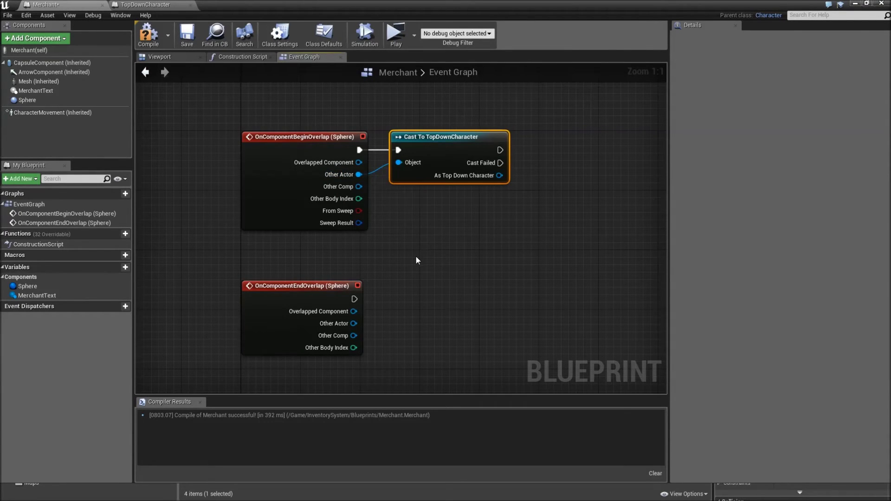
Duplicate the cast node and wire the end-overlap event into the copy
{"action": "key", "text": "ctrl+c"}
{"action": "key", "text": "ctrl+v"}
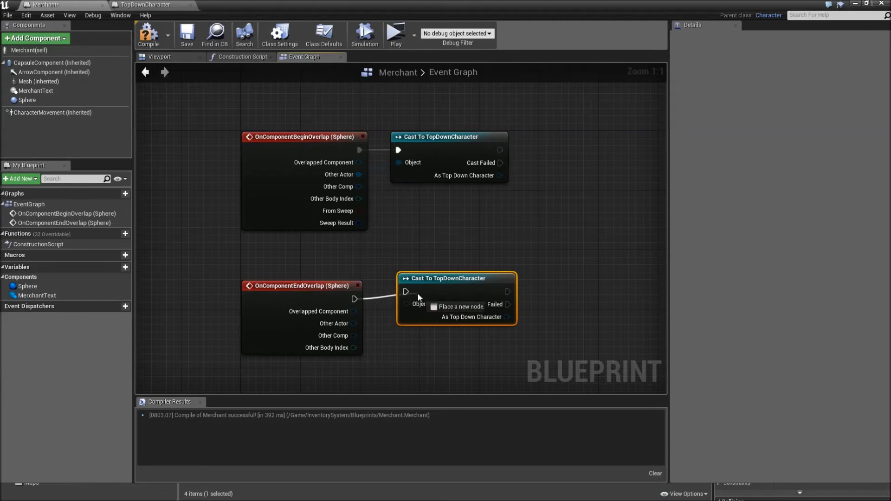
{"action": "mouse_move", "coordinate": [353, 299]}
{"action": "left_mouse_down"}
{"action": "mouse_move", "coordinate": [406, 292]}
{"action": "mouse_move", "coordinate": [354, 322]}
{"action": "left_mouse_up"}
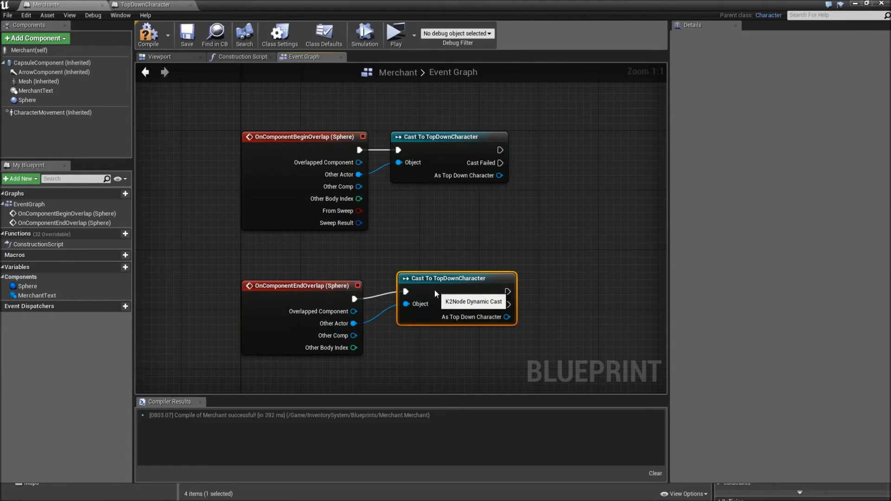
{"action": "left_click_drag", "start_coordinate": [418, 296], "coordinate": [412, 303]}
{"action": "left_click", "coordinate": [445, 253]}
{"action": "mouse_move", "coordinate": [441, 208]}
{"action": "right_mouse_down"}
{"action": "mouse_move", "coordinate": [377, 227]}
{"action": "mouse_move", "coordinate": [375, 241]}
{"action": "right_mouse_up"}
After the begin-overlap cast, set the character's Nearby Merchant to Self
{"action": "left_click_drag", "start_coordinate": [392, 212], "coordinate": [442, 199]}
{"action": "type", "text": "set merch"}
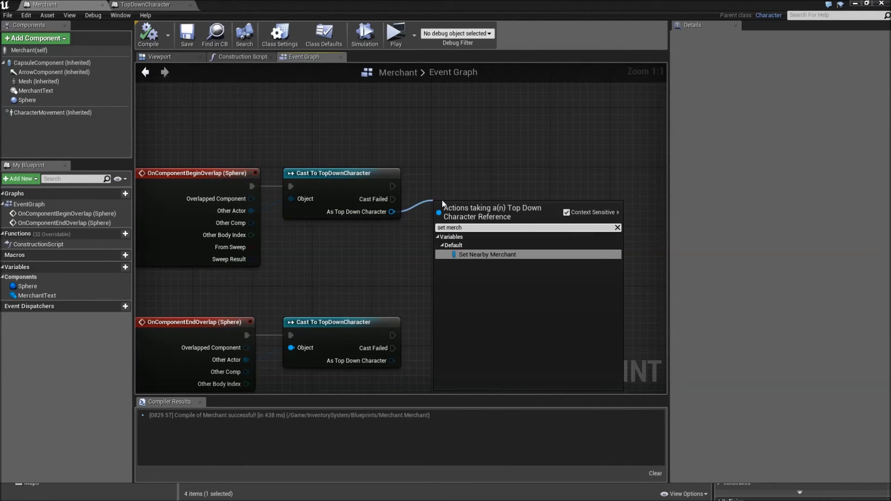
{"action": "key", "text": "Return"}
{"action": "mouse_move", "coordinate": [393, 186]}
{"action": "left_mouse_down"}
{"action": "mouse_move", "coordinate": [438, 208]}
{"action": "mouse_move", "coordinate": [484, 174]}
{"action": "mouse_move", "coordinate": [390, 240]}
{"action": "left_mouse_up"}
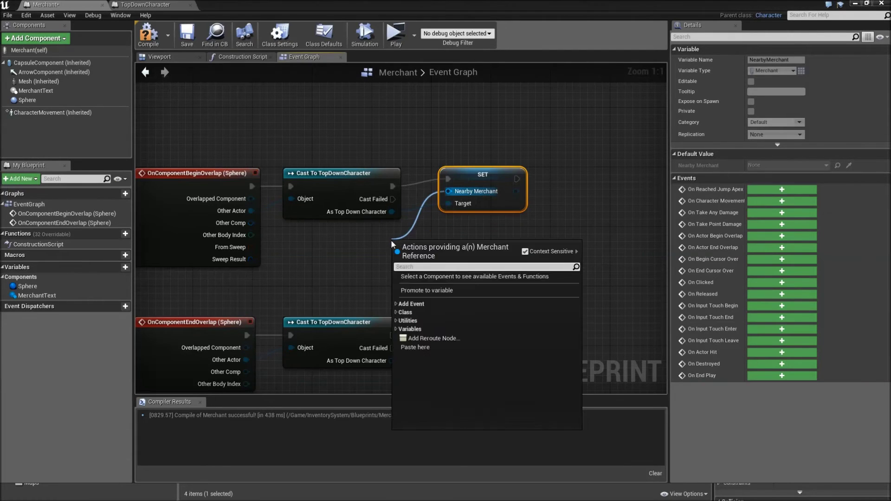
{"action": "type", "text": "self"}
{"action": "key", "text": "Return"}
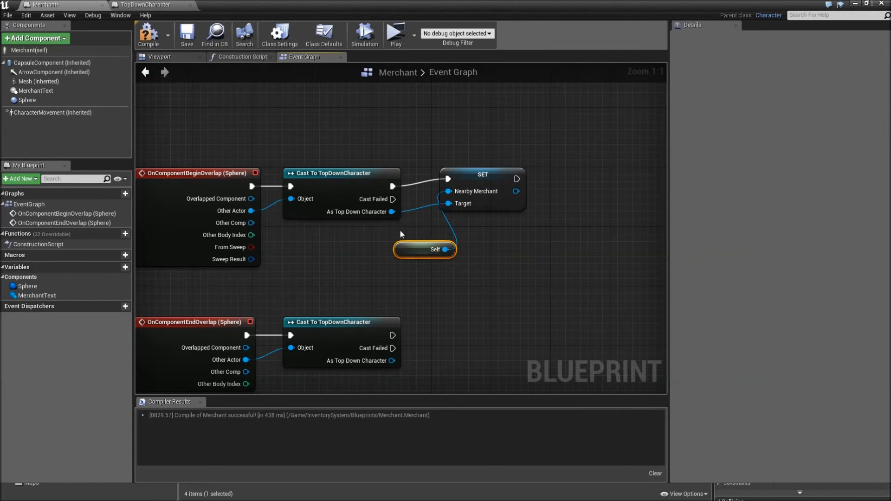
{"action": "left_click_drag", "start_coordinate": [407, 248], "coordinate": [336, 249]}
{"action": "right_click_drag", "start_coordinate": [411, 181], "coordinate": [322, 196]}
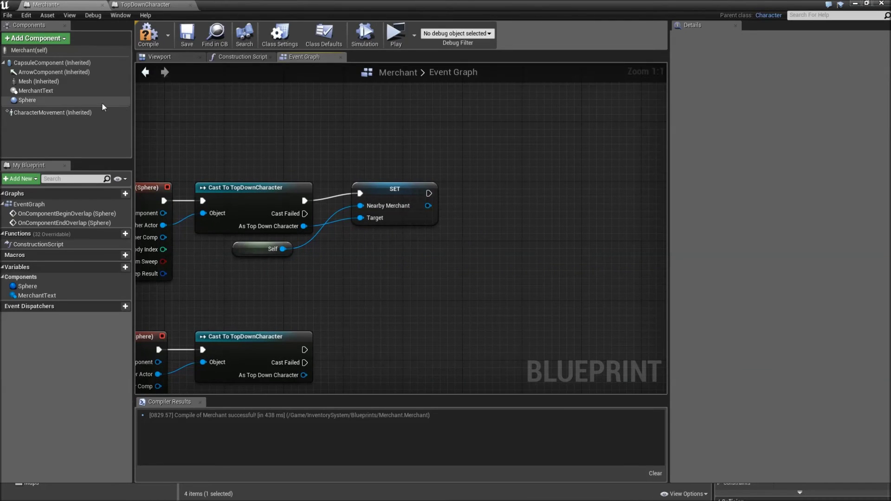
Follow with a Set Visibility node making Merchant Text visible
{"action": "mouse_move", "coordinate": [36, 91]}
{"action": "left_mouse_down"}
{"action": "mouse_move", "coordinate": [404, 146]}
{"action": "mouse_move", "coordinate": [458, 182]}
{"action": "left_mouse_up"}
{"action": "type", "text": "set vi"}
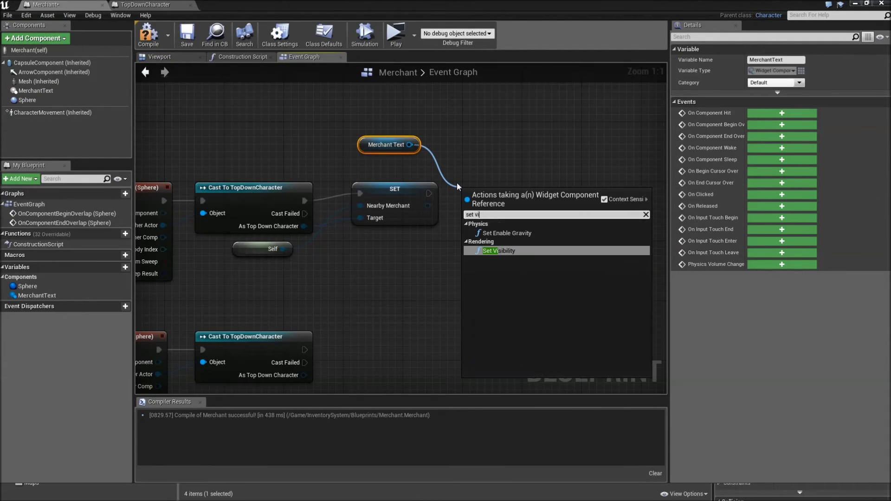
{"action": "key", "text": "Return"}
{"action": "left_click_drag", "start_coordinate": [429, 193], "coordinate": [467, 216]}
{"action": "left_click", "coordinate": [517, 241]}
{"action": "key", "text": "q"}
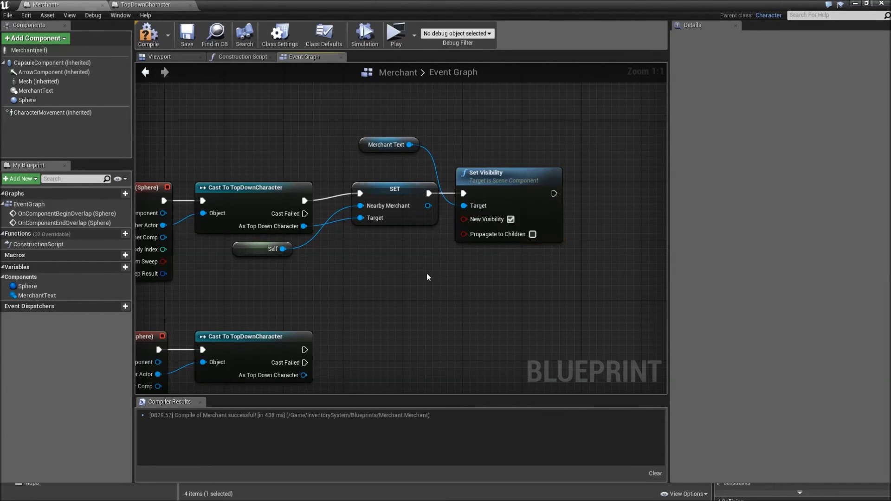
{"action": "scroll", "coordinate": [427, 277], "scroll_direction": "down", "scroll_amount": 1}
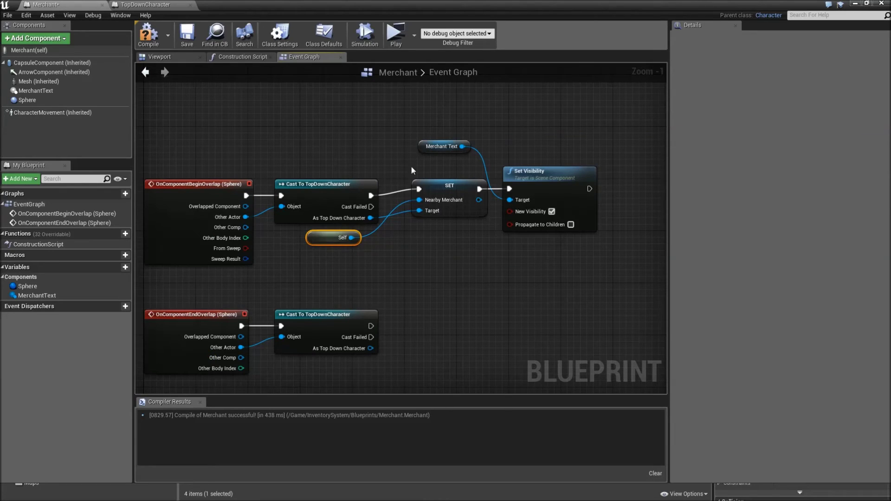
Copy the Merchant Text, SET and Set Visibility nodes after the end-overlap cast
{"action": "left_click_drag", "start_coordinate": [399, 137], "coordinate": [569, 256]}
{"action": "right_click_drag", "start_coordinate": [472, 319], "coordinate": [443, 225]}
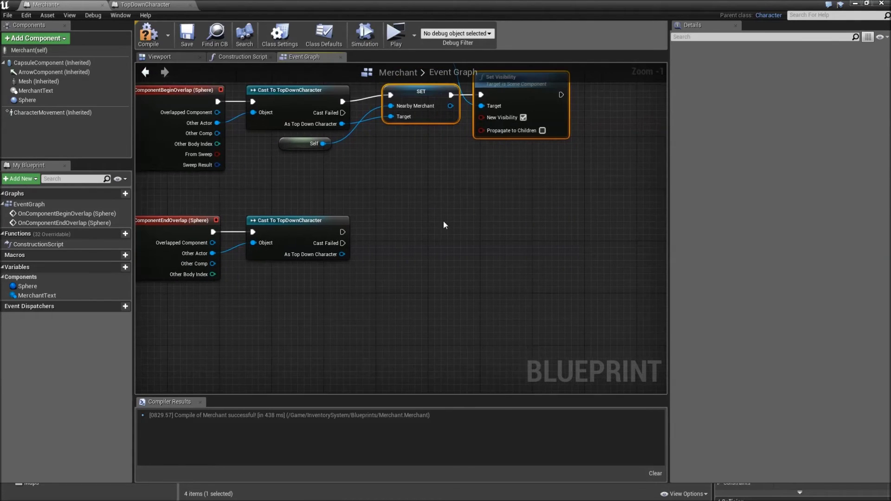
{"action": "key", "text": "ctrl+c"}
{"action": "key", "text": "ctrl+v"}
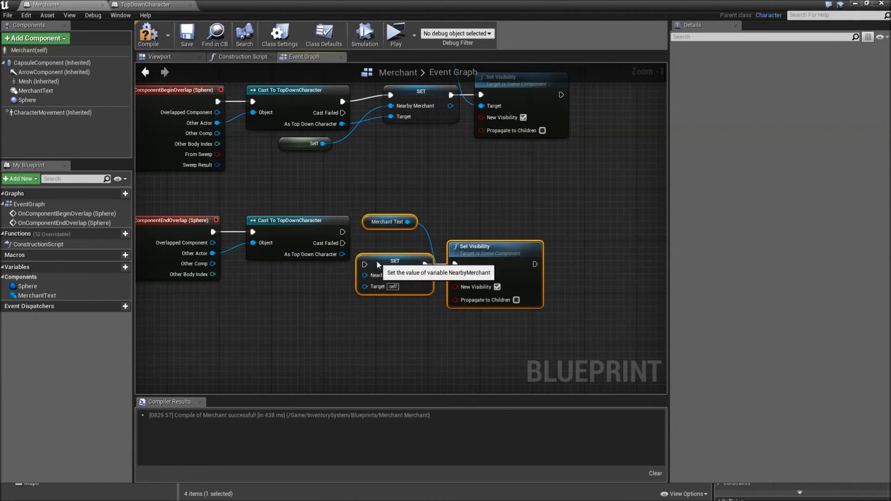
{"action": "mouse_move", "coordinate": [370, 285]}
{"action": "left_mouse_down"}
{"action": "mouse_move", "coordinate": [376, 239]}
{"action": "mouse_move", "coordinate": [346, 254]}
{"action": "mouse_move", "coordinate": [371, 240]}
{"action": "mouse_move", "coordinate": [372, 219]}
{"action": "left_mouse_up"}
{"action": "left_click", "coordinate": [355, 271]}
{"action": "right_click_drag", "start_coordinate": [392, 281], "coordinate": [361, 269]}
{"action": "left_click_drag", "start_coordinate": [373, 212], "coordinate": [373, 226]}
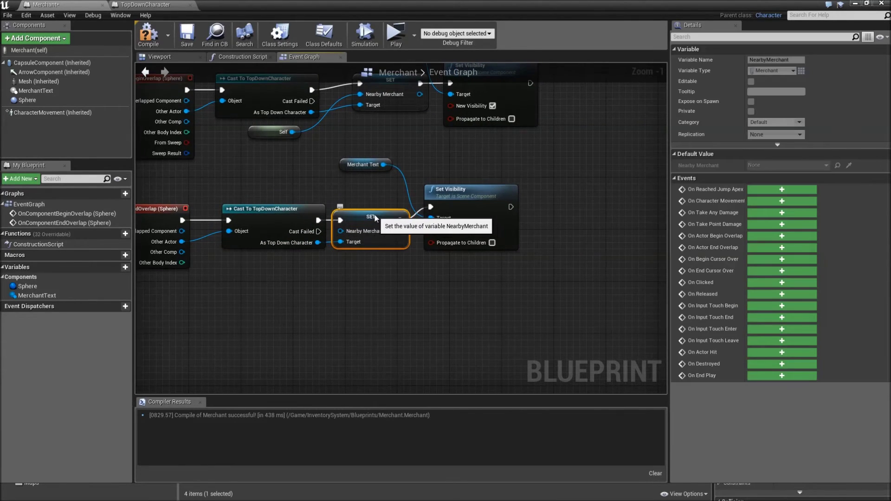
{"action": "left_click", "coordinate": [422, 263]}
Uncheck New Visibility on the pasted node, tidy the Merchant Text node, and compile
{"action": "left_click_drag", "start_coordinate": [459, 191], "coordinate": [465, 191]}
{"action": "left_click", "coordinate": [479, 229]}
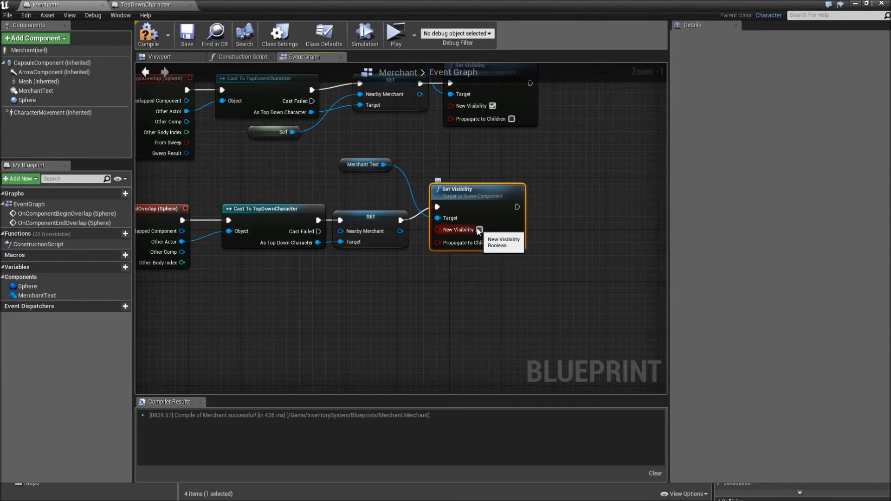
{"action": "left_click_drag", "start_coordinate": [369, 164], "coordinate": [362, 184]}
{"action": "left_click", "coordinate": [312, 136]}
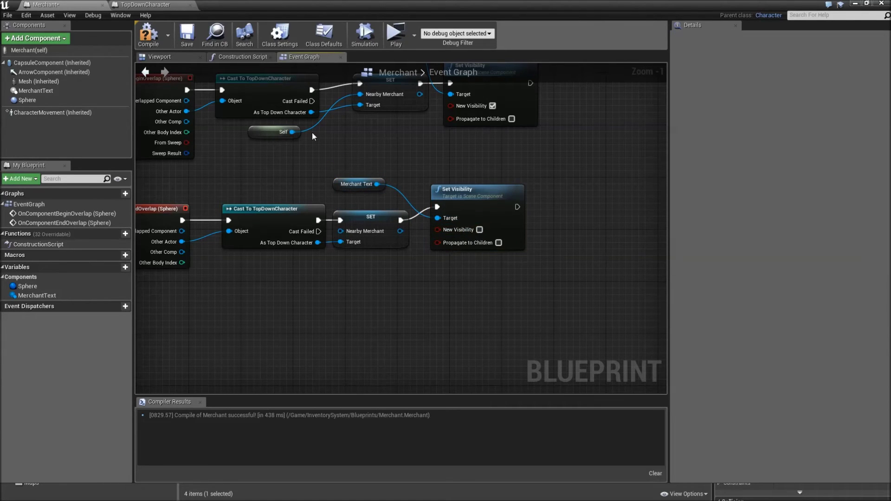
{"action": "left_click", "coordinate": [160, 45]}
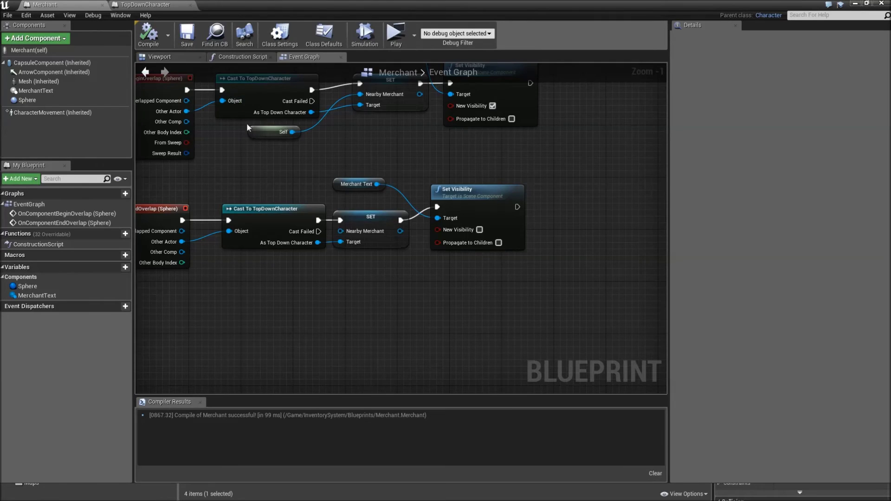
{"action": "scroll", "coordinate": [247, 122], "scroll_direction": "down", "scroll_amount": 2}
{"action": "scroll", "coordinate": [311, 267], "scroll_direction": "down", "scroll_amount": 3}
Add a custom event named OnInteract to the Merchant graph
{"action": "right_click", "coordinate": [318, 206]}
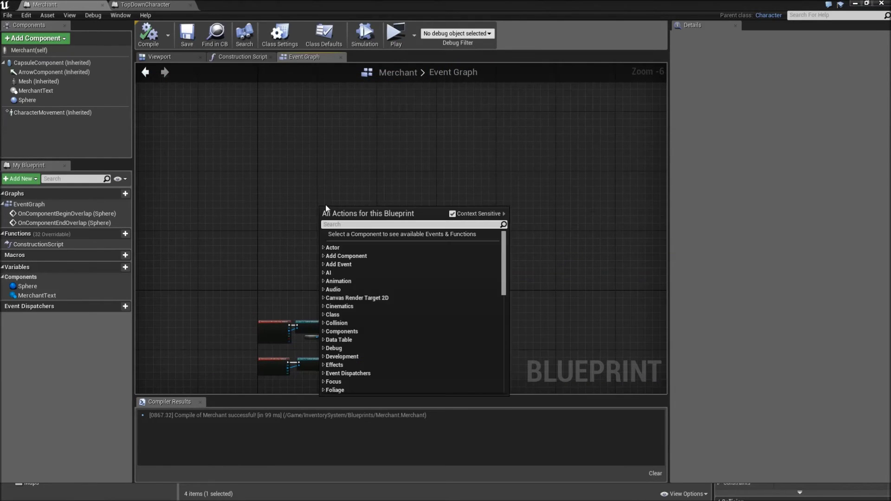
{"action": "type", "text": "custom event"}
{"action": "key", "text": "Return"}
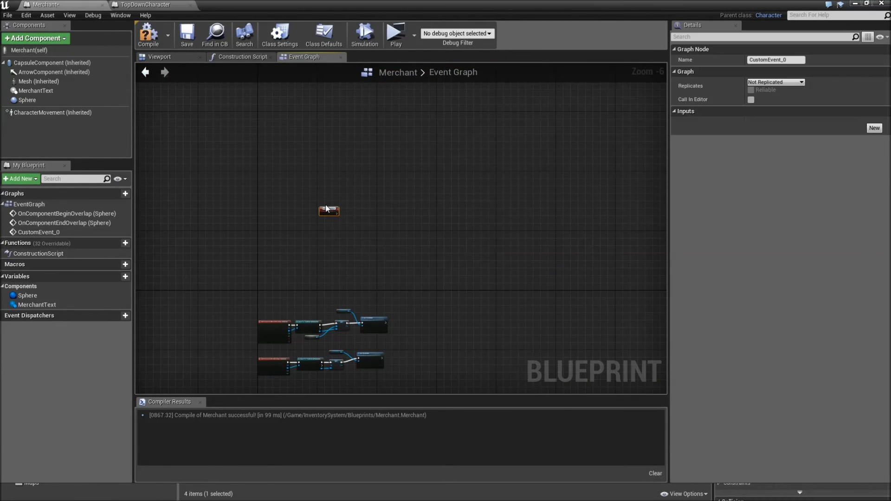
{"action": "scroll", "coordinate": [345, 216], "scroll_direction": "up", "scroll_amount": 5}
{"action": "scroll", "coordinate": [325, 201], "scroll_direction": "up", "scroll_amount": 1}
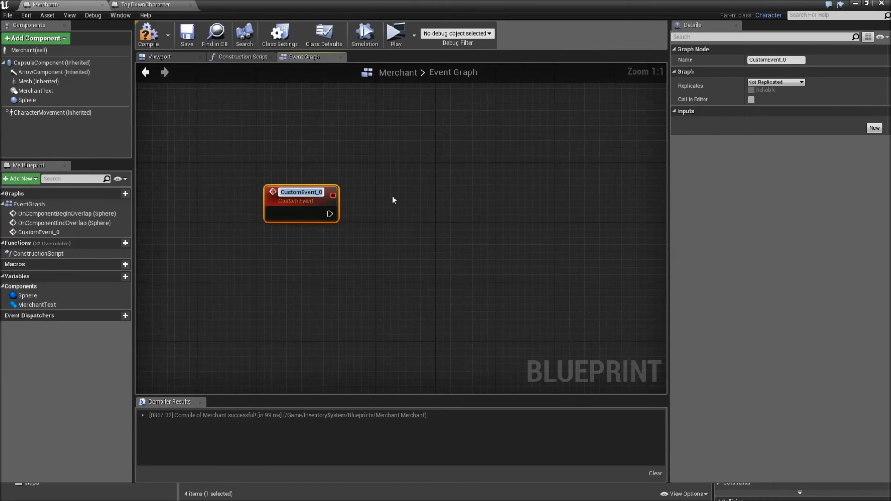
{"action": "type", "text": "OnInteract"}
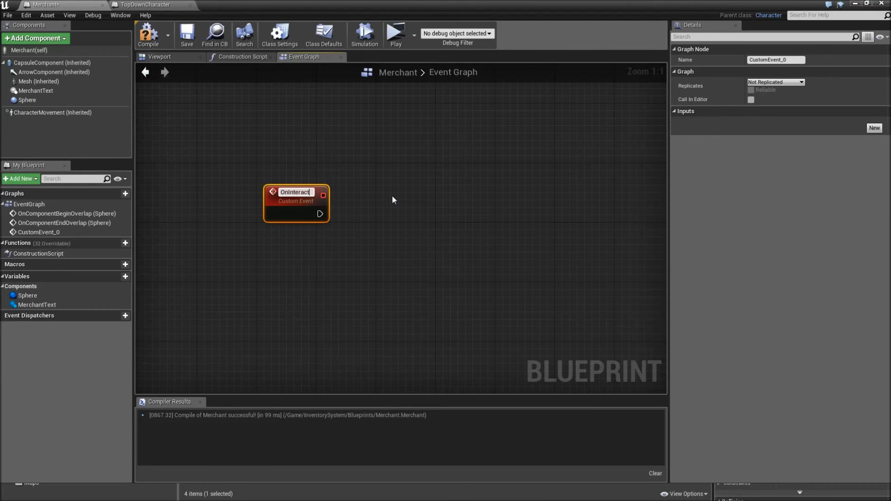
{"action": "key", "text": "Return"}
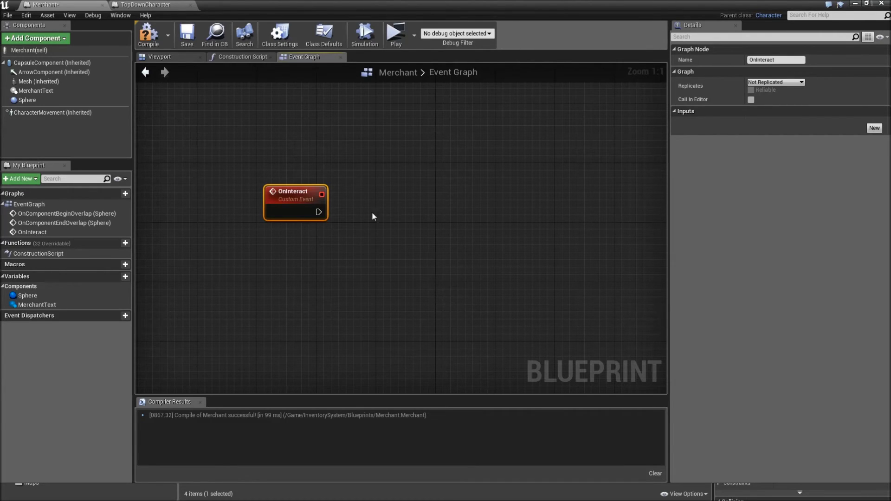
Give OnInteract a TopDownChar input of Top Down Character reference type
{"action": "left_click", "coordinate": [879, 130]}
{"action": "type", "text": "TopDownChar"}
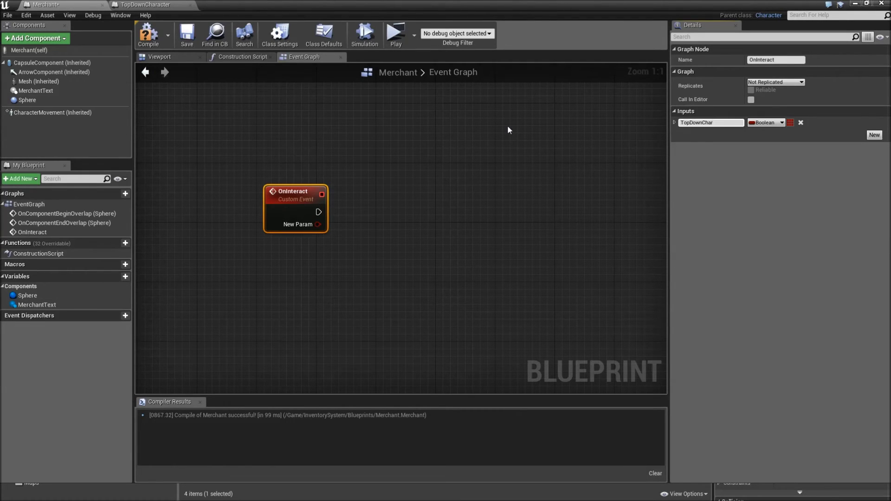
{"action": "key", "text": "Return"}
{"action": "left_click", "coordinate": [765, 122]}
{"action": "type", "text": "top d"}
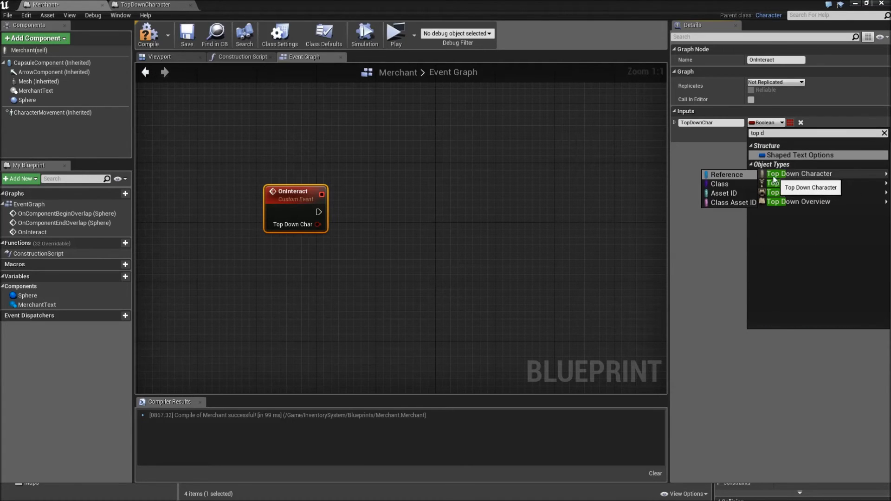
{"action": "left_click", "coordinate": [741, 174]}
{"action": "left_click", "coordinate": [379, 218]}
Place a custom event named OnShopClosed beneath OnInteract and compile Merchant
{"action": "right_click_drag", "start_coordinate": [374, 252], "coordinate": [374, 147]}
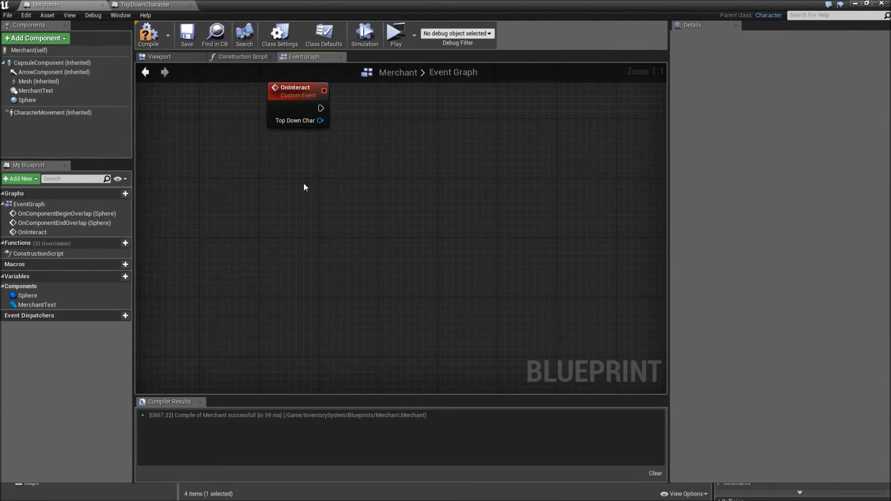
{"action": "right_click", "coordinate": [295, 182]}
{"action": "type", "text": "ad"}
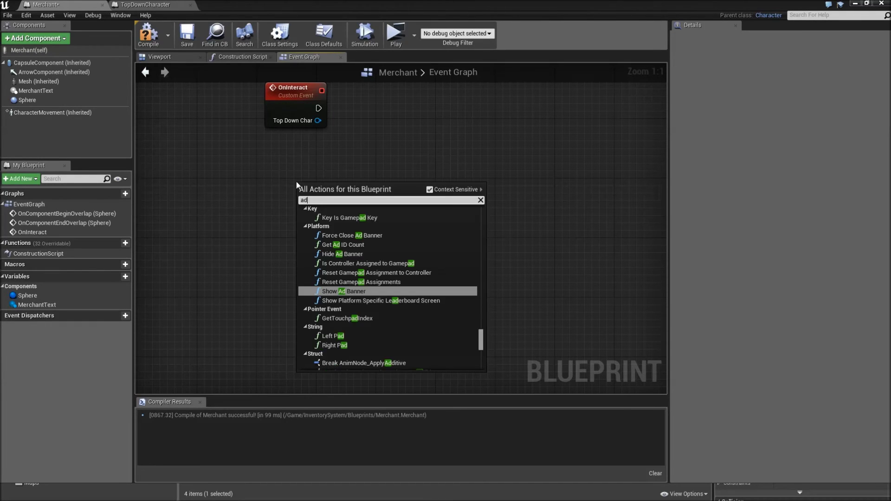
{"action": "type", "text": "d custom"}
{"action": "key", "text": "Return"}
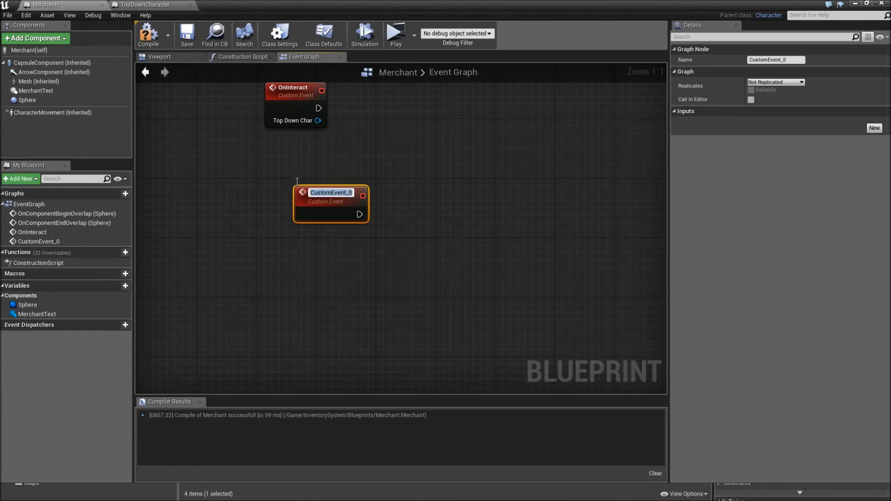
{"action": "type", "text": "OnShopC"}
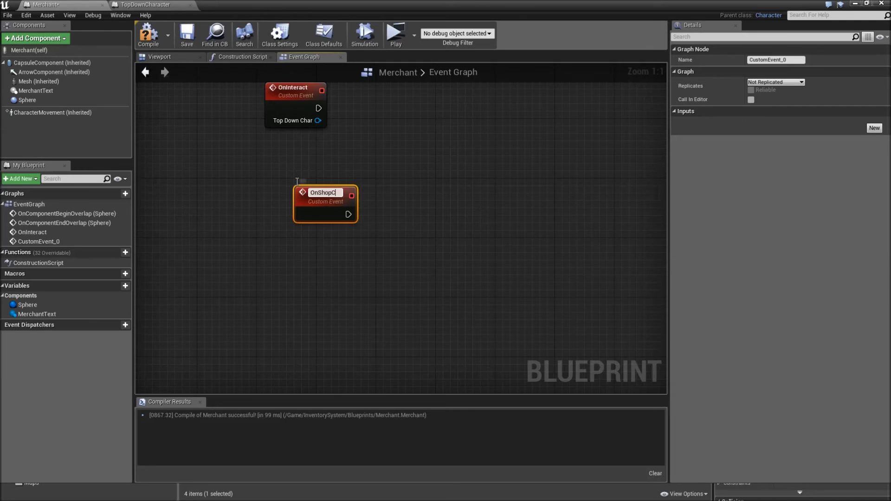
{"action": "type", "text": "losed"}
{"action": "key", "text": "Return"}
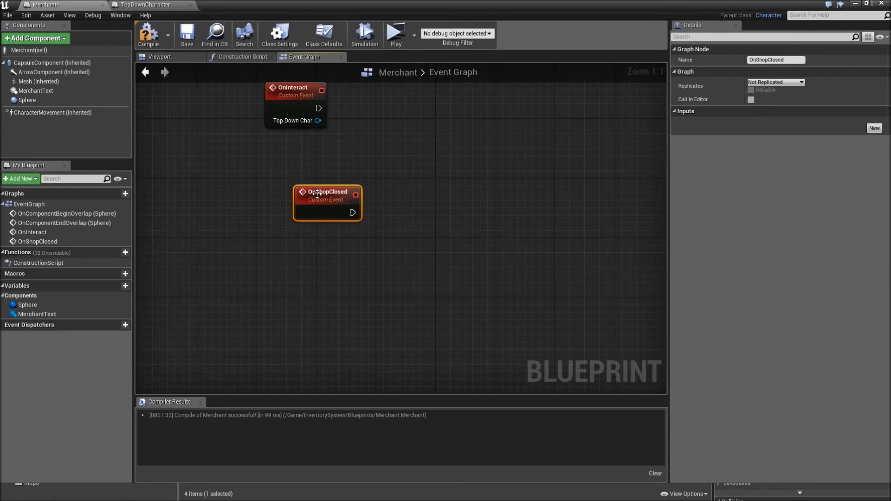
{"action": "left_click_drag", "start_coordinate": [317, 195], "coordinate": [285, 194]}
{"action": "left_click", "coordinate": [153, 39]}
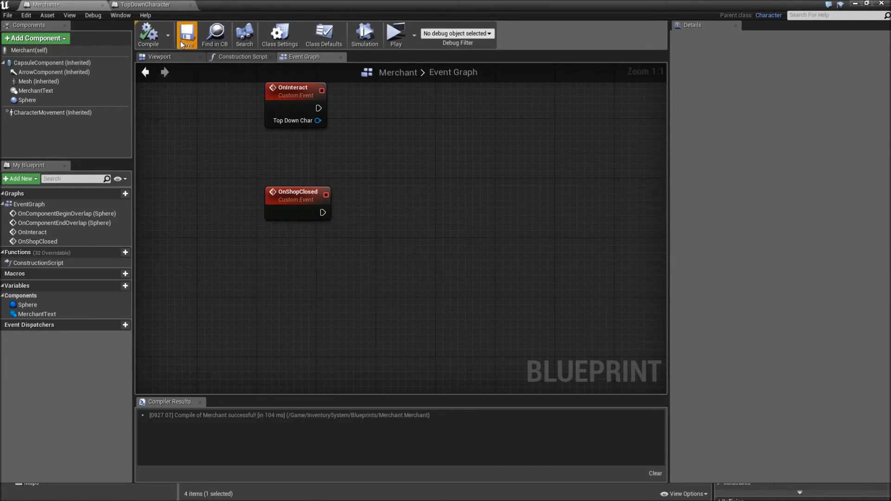
{"action": "scroll", "coordinate": [250, 88], "scroll_direction": "down", "scroll_amount": 2}
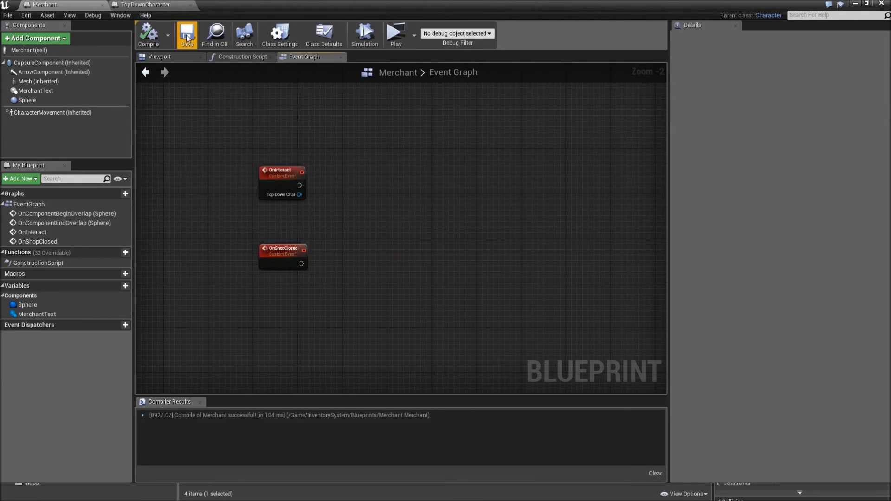
In TopDownCharacter's E-key graph, add an IsValid check on a Nearby Merchant getter
{"action": "left_click", "coordinate": [145, 5]}
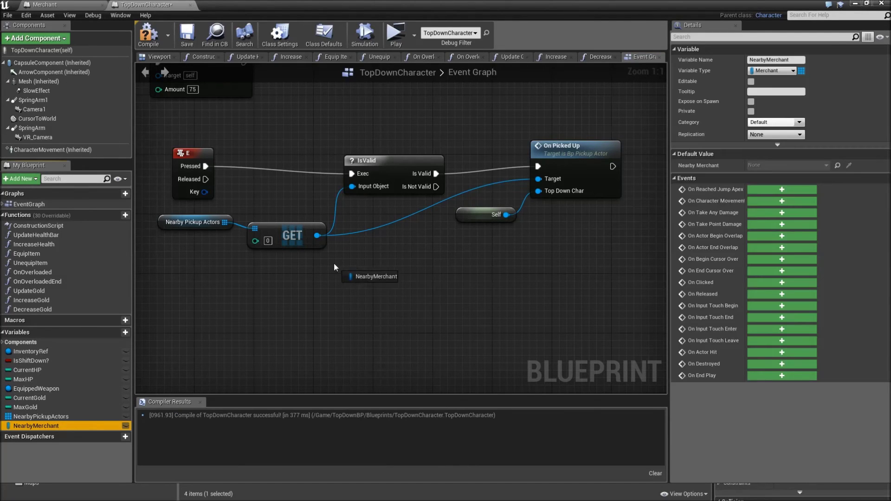
{"action": "mouse_move", "coordinate": [37, 425]}
{"action": "left_mouse_down", "text": "ctrl"}
{"action": "mouse_move", "coordinate": [386, 275]}
{"action": "mouse_move", "coordinate": [435, 267]}
{"action": "left_mouse_up", "text": "ctrl"}
{"action": "type", "text": "is valid"}
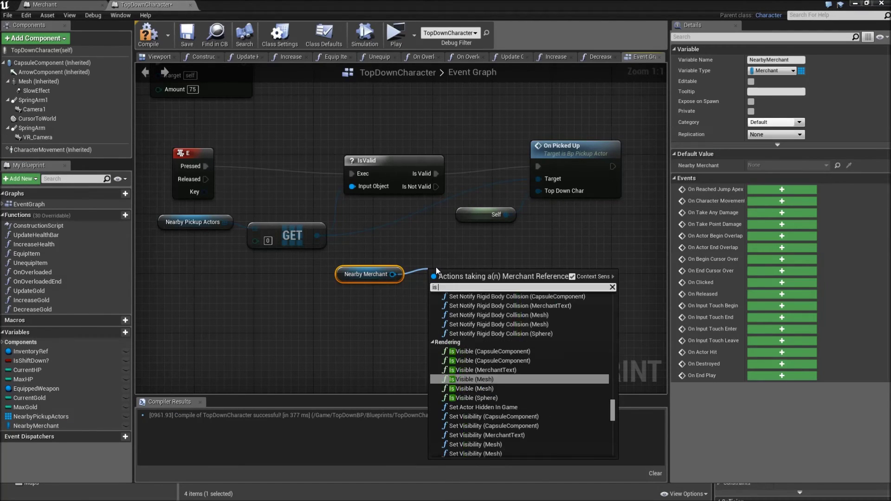
{"action": "key", "text": "Down"}
{"action": "key", "text": "Return"}
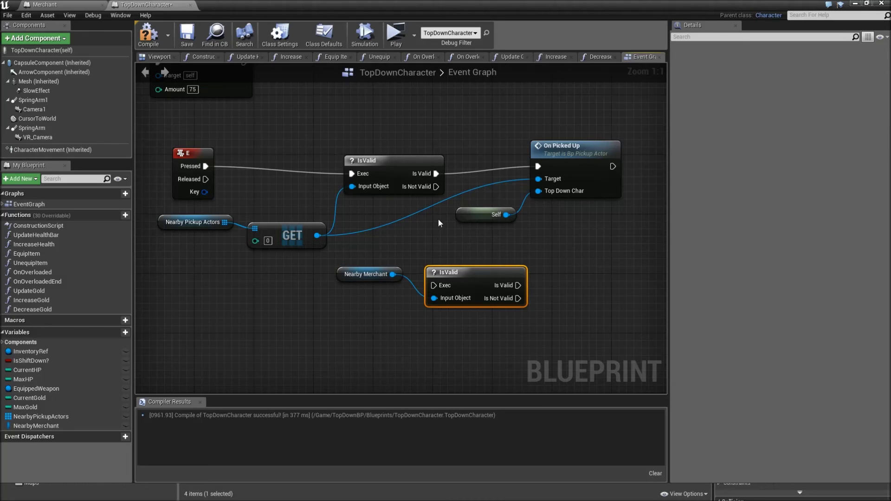
{"action": "left_click_drag", "start_coordinate": [436, 187], "coordinate": [431, 285]}
{"action": "right_click_drag", "start_coordinate": [437, 286], "coordinate": [367, 268]}
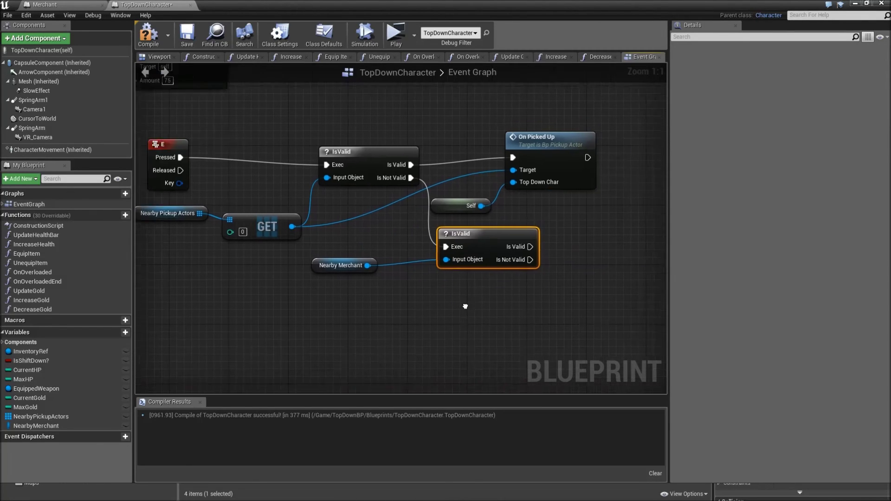
Call On Interact on Nearby Merchant when valid, passing Self as Top Down Char
{"action": "mouse_move", "coordinate": [35, 425]}
{"action": "left_mouse_down", "text": "ctrl"}
{"action": "mouse_move", "coordinate": [507, 207]}
{"action": "mouse_move", "coordinate": [549, 216]}
{"action": "left_mouse_up", "text": "ctrl"}
{"action": "type", "text": "on inte"}
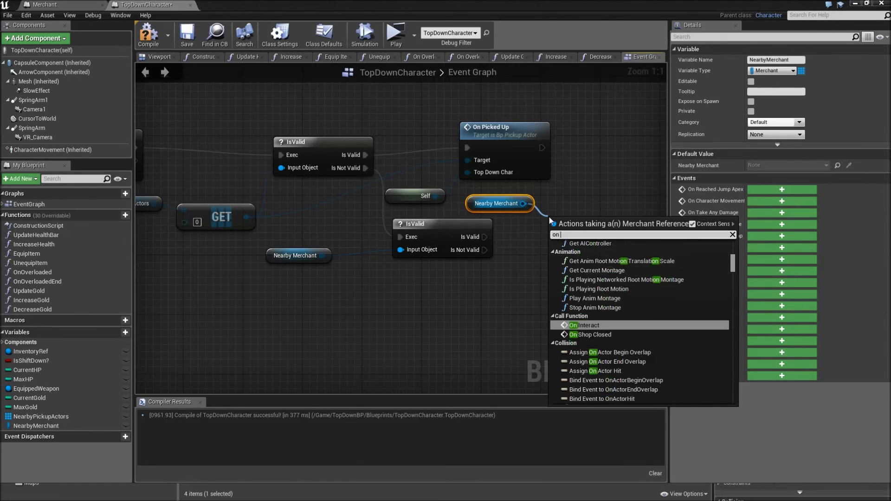
{"action": "key", "text": "Return"}
{"action": "left_click_drag", "start_coordinate": [485, 236], "coordinate": [553, 246]}
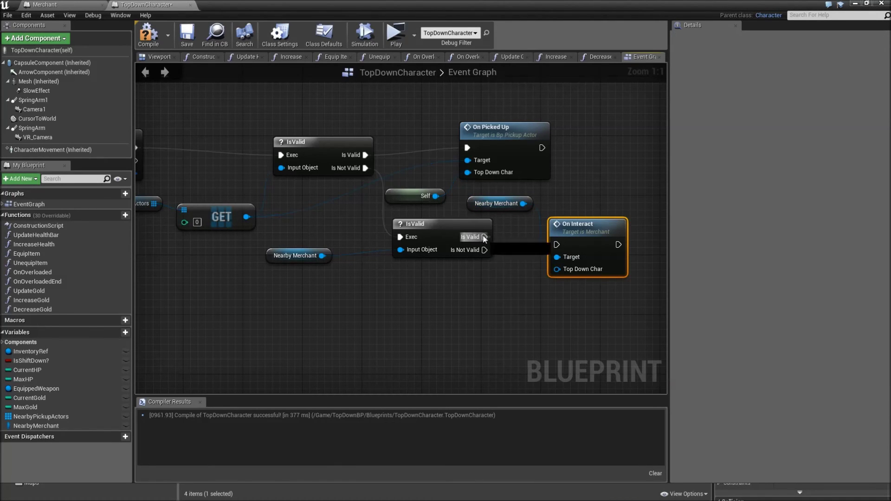
{"action": "double_click", "coordinate": [557, 242]}
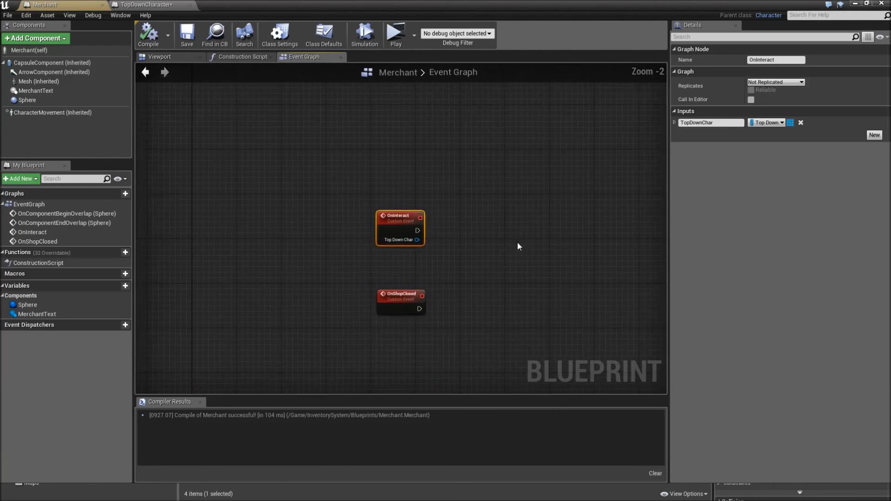
{"action": "left_click", "coordinate": [143, 6]}
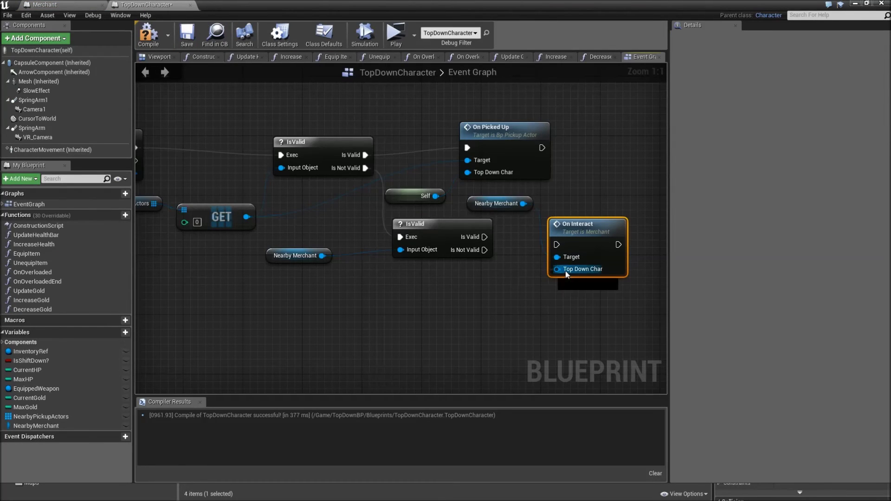
{"action": "left_click_drag", "start_coordinate": [557, 269], "coordinate": [513, 289]}
{"action": "type", "text": "self"}
{"action": "key", "text": "Return"}
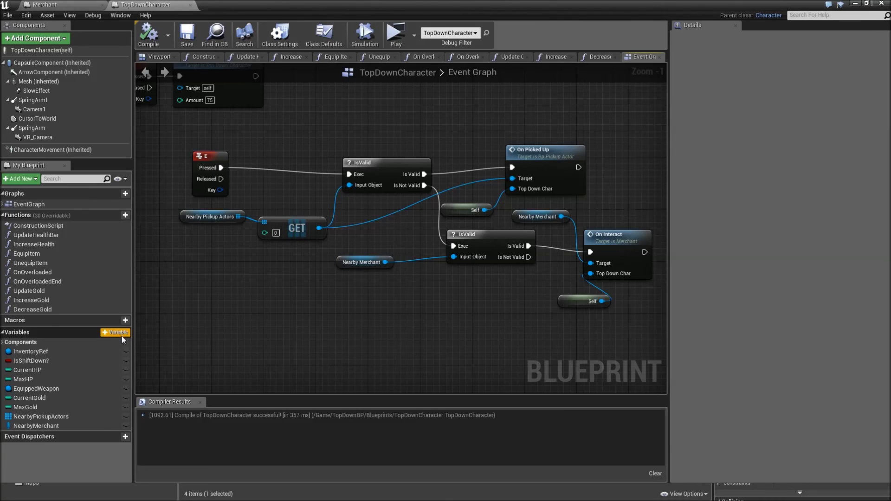
Create the Boolean variable IsShopOpen? in TopDownCharacter and compile the blueprint
{"action": "left_click", "coordinate": [115, 333]}
{"action": "type", "text": "IsShopOpen"}
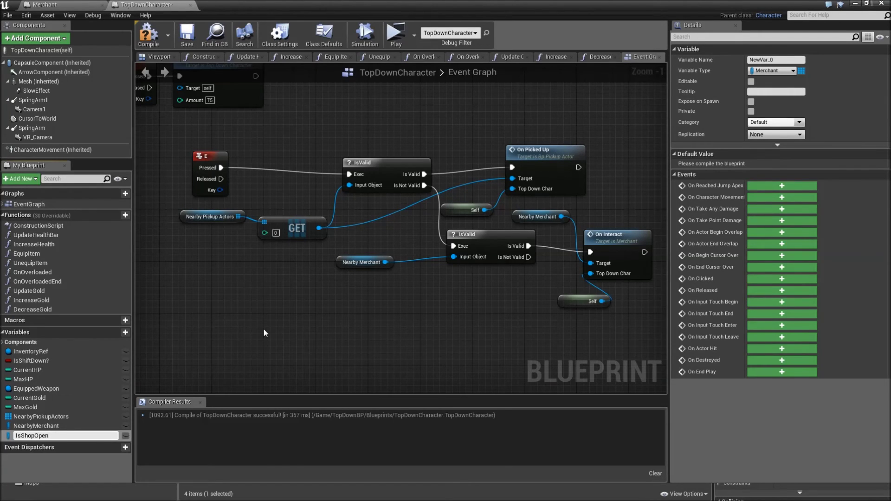
{"action": "type", "text": "?"}
{"action": "key", "text": "Return"}
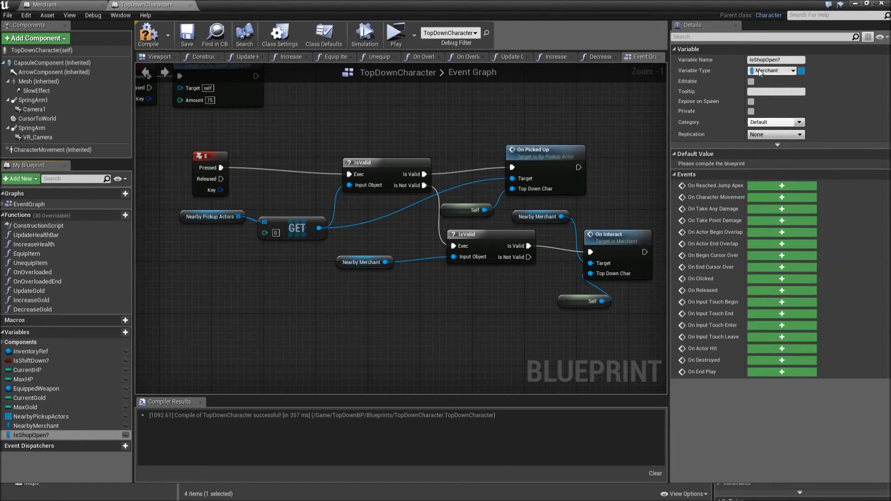
{"action": "left_click", "coordinate": [760, 72]}
{"action": "left_click", "coordinate": [765, 97]}
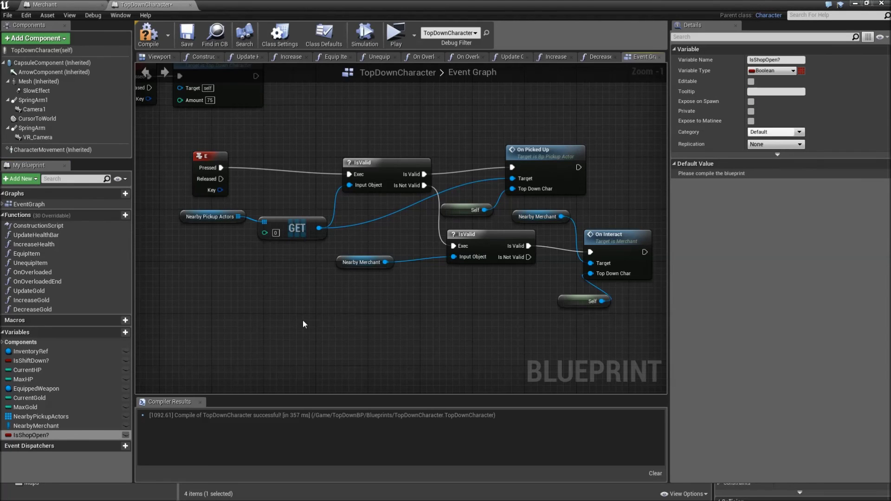
{"action": "left_click", "coordinate": [148, 34]}
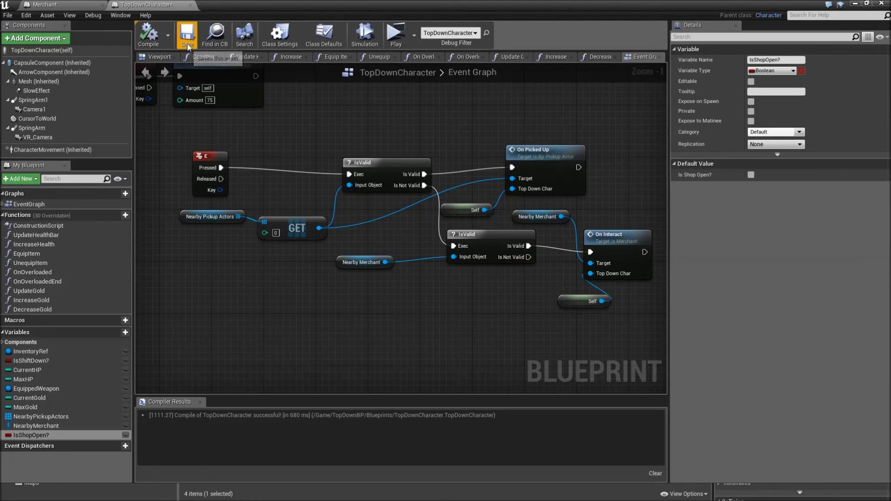
Add an Offer variable to the Merchant typed as a BP Master Item reference
{"action": "left_click", "coordinate": [189, 6]}
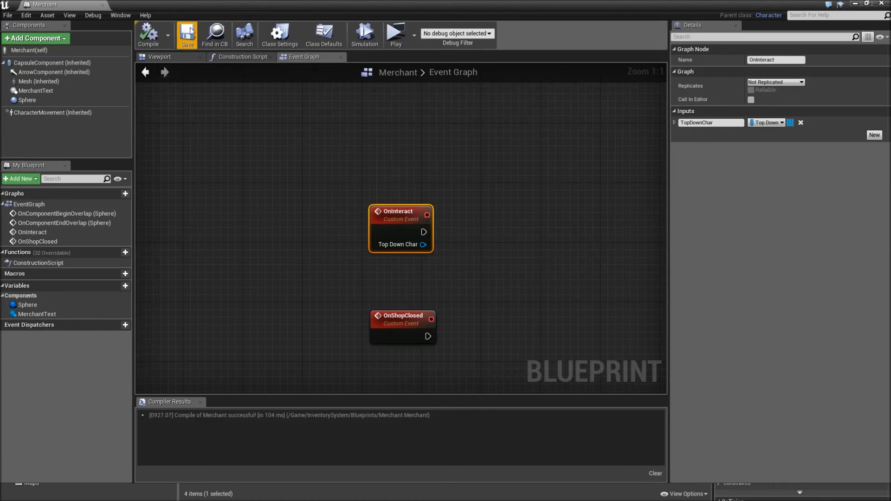
{"action": "left_click", "coordinate": [125, 286]}
{"action": "type", "text": "Offer"}
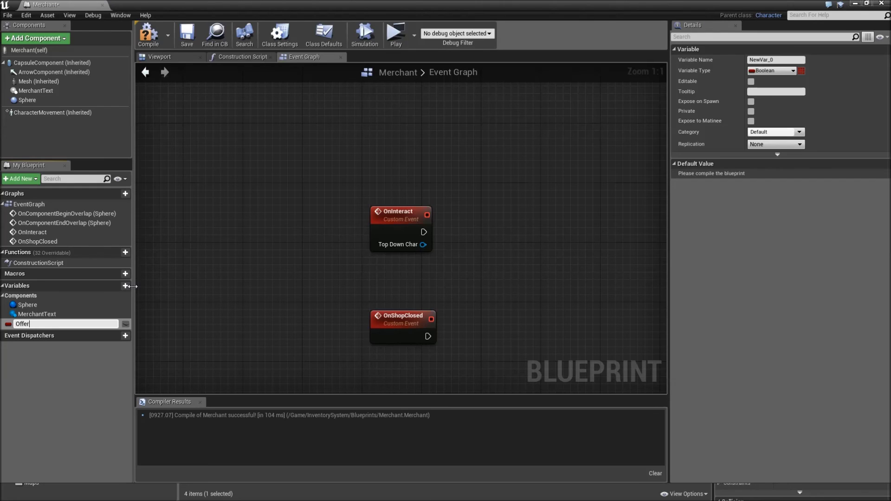
{"action": "key", "text": "Return"}
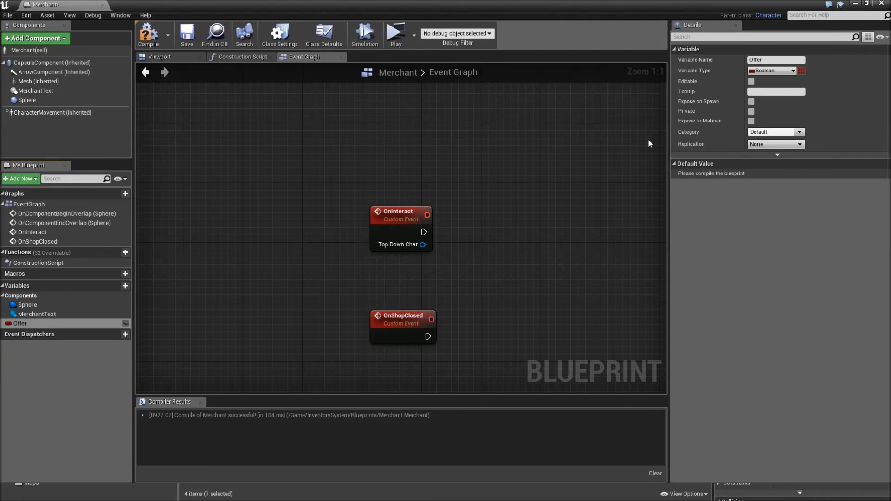
{"action": "left_click", "coordinate": [771, 72]}
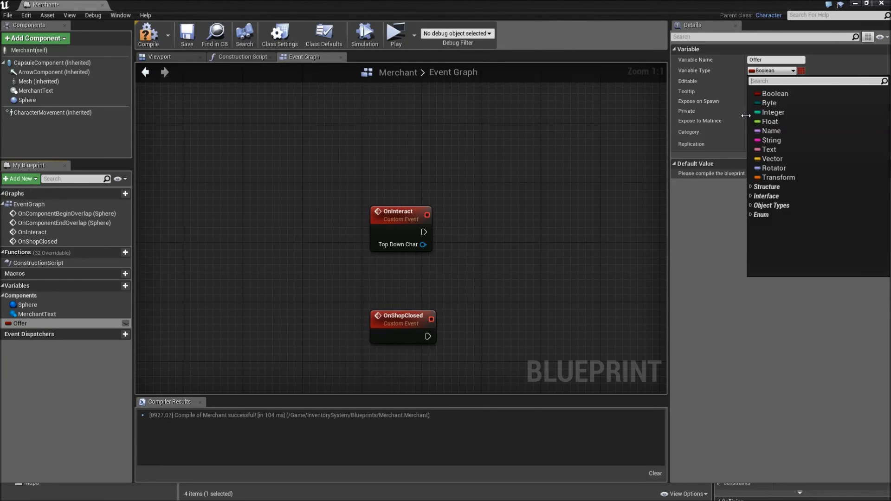
{"action": "type", "text": "master"}
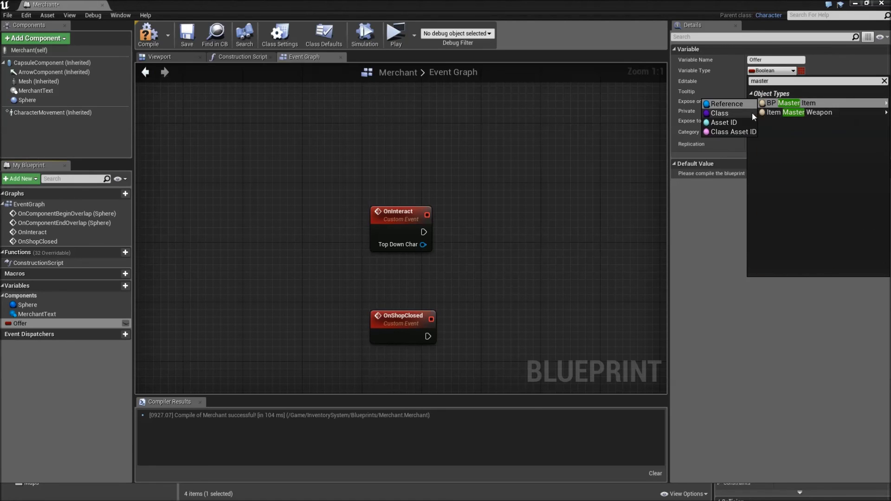
{"action": "left_click", "coordinate": [755, 113]}
Make Offer an editable, spawn-exposed array, then compile and save the Merchant
{"action": "left_click", "coordinate": [801, 72]}
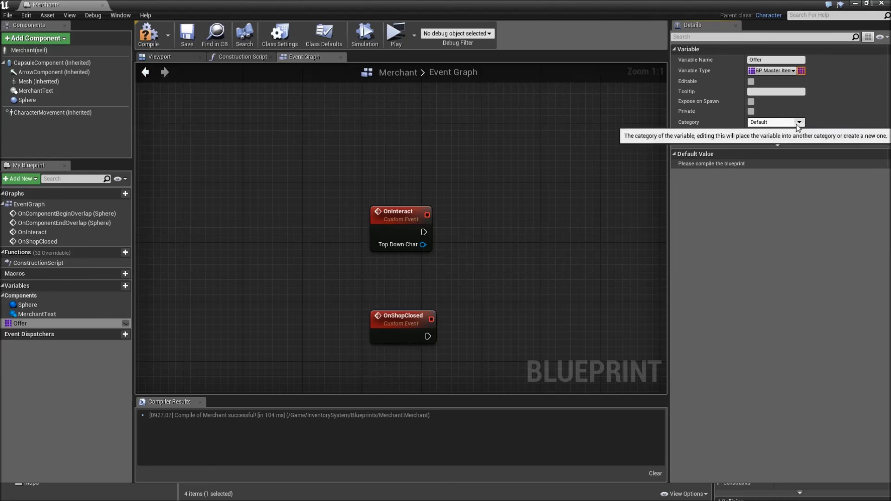
{"action": "left_click", "coordinate": [751, 81]}
{"action": "left_click", "coordinate": [752, 102]}
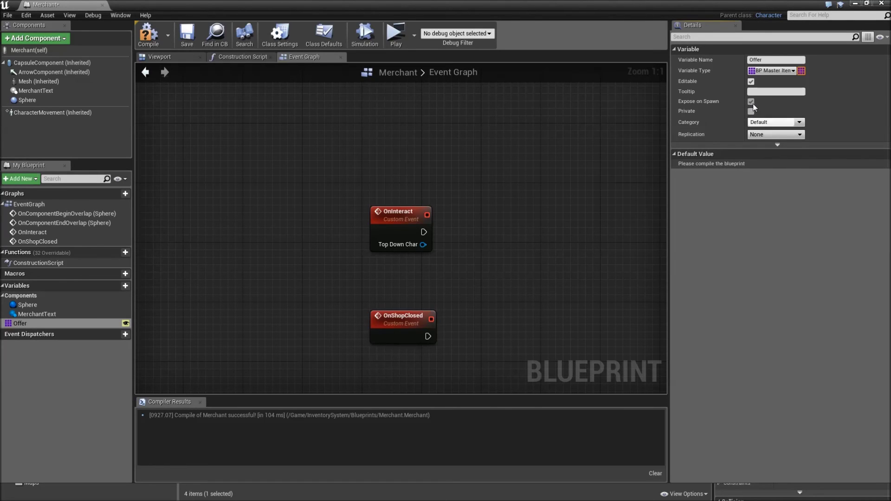
{"action": "left_click", "coordinate": [162, 42]}
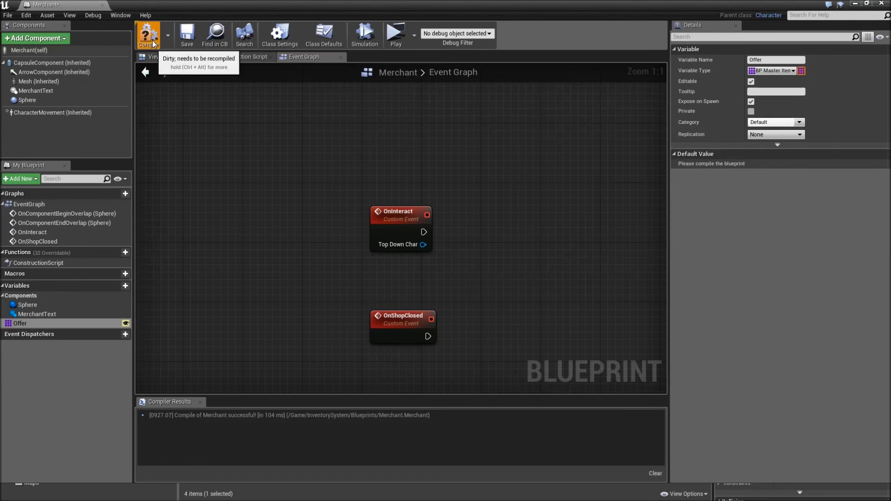
{"action": "left_click", "coordinate": [186, 36]}
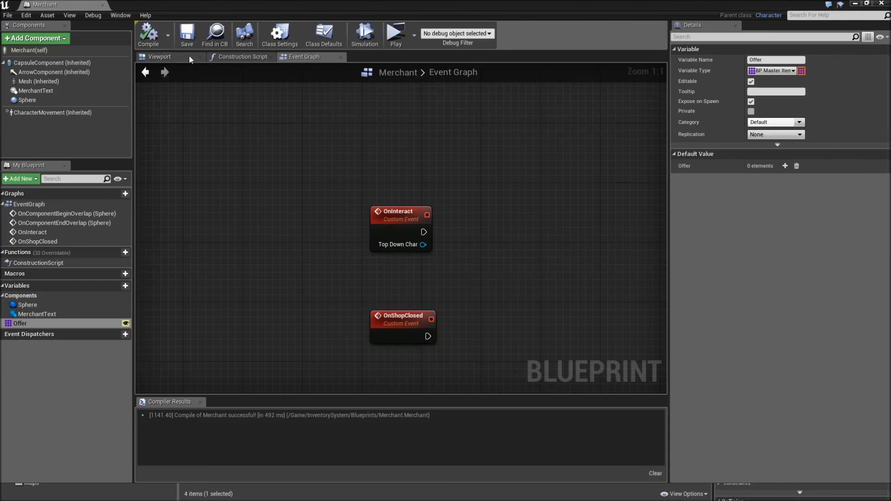
Place a Merchant actor from the InventorySystem Blueprints folder into the level
{"action": "left_click", "coordinate": [102, 5]}
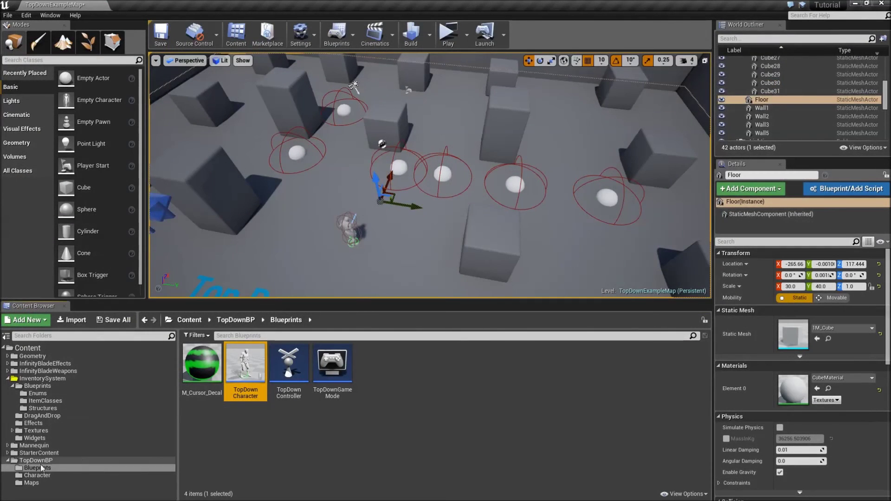
{"action": "left_click", "coordinate": [37, 386]}
{"action": "left_click", "coordinate": [381, 377]}
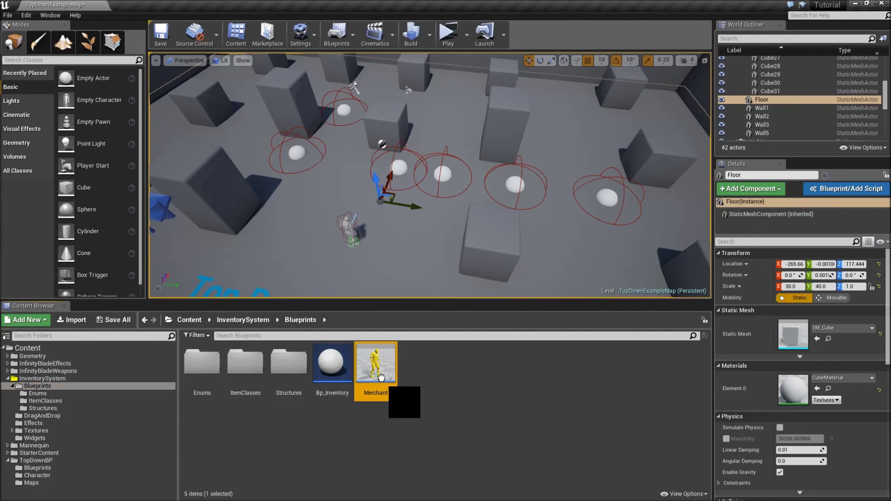
{"action": "left_click_drag", "start_coordinate": [381, 377], "coordinate": [574, 193]}
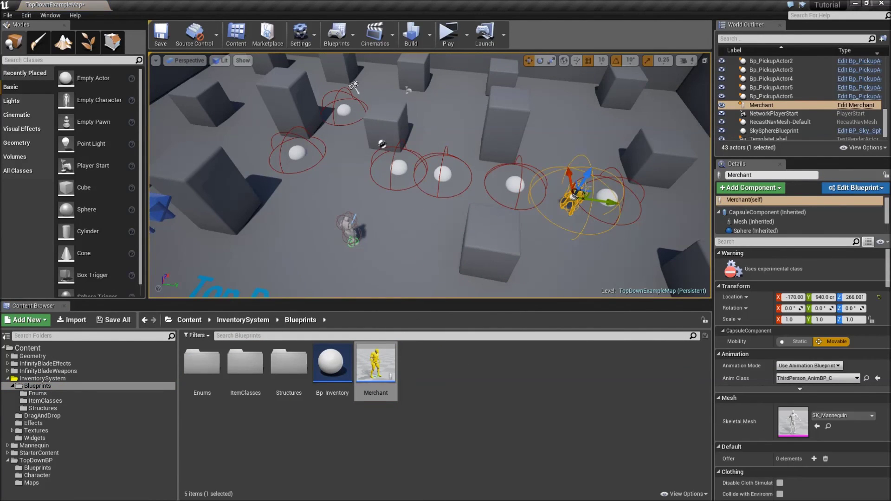
Move the Merchant to the lower area, turn it to about -130 to -140 degrees yaw, and start a test play
{"action": "right_click_drag", "start_coordinate": [286, 55], "coordinate": [314, 90]}
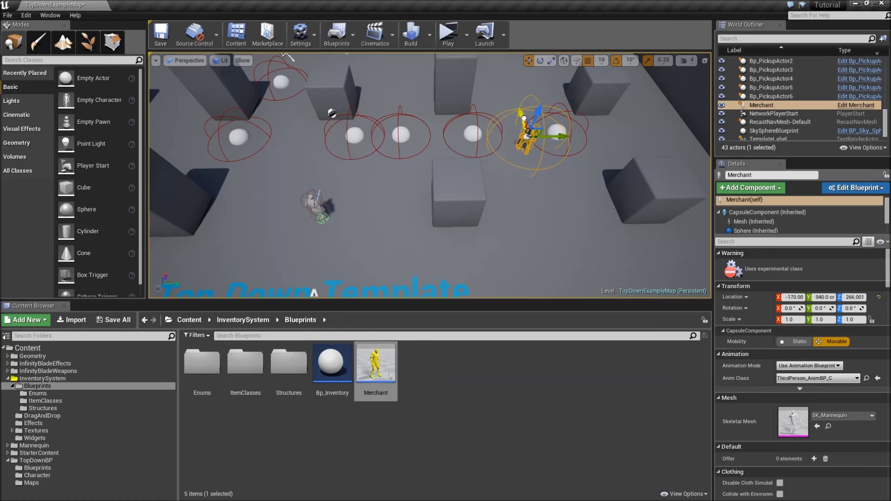
{"action": "left_click_drag", "start_coordinate": [523, 118], "coordinate": [546, 191]}
{"action": "left_click", "coordinate": [539, 60]}
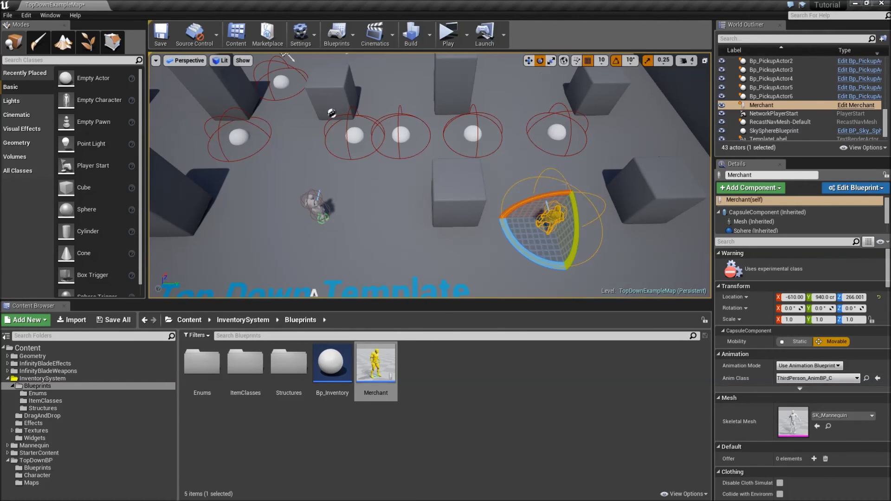
{"action": "left_click_drag", "start_coordinate": [534, 259], "coordinate": [539, 265]}
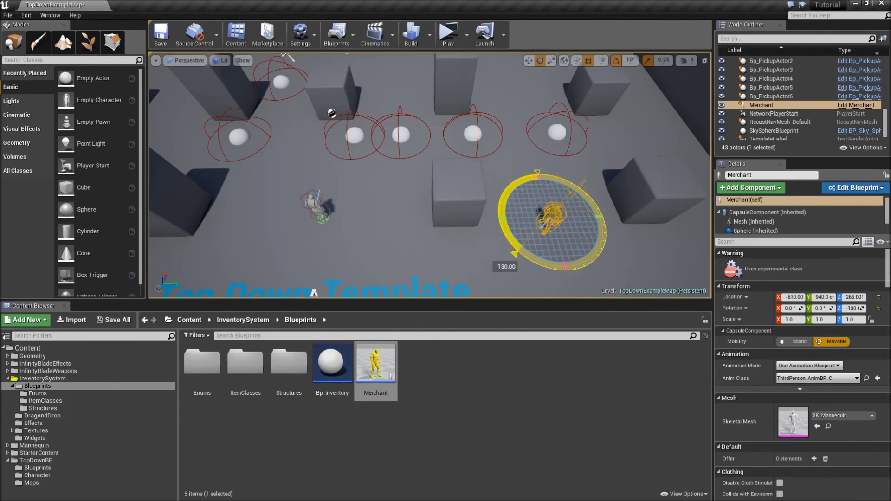
{"action": "left_click_drag", "start_coordinate": [539, 265], "coordinate": [514, 264]}
{"action": "left_click", "coordinate": [451, 36]}
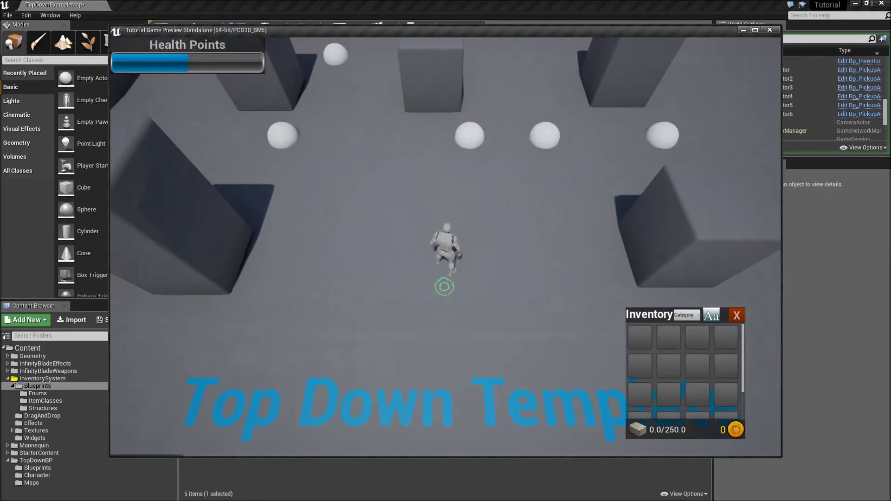
{"action": "left_click_drag", "start_coordinate": [531, 272], "coordinate": [499, 253]}
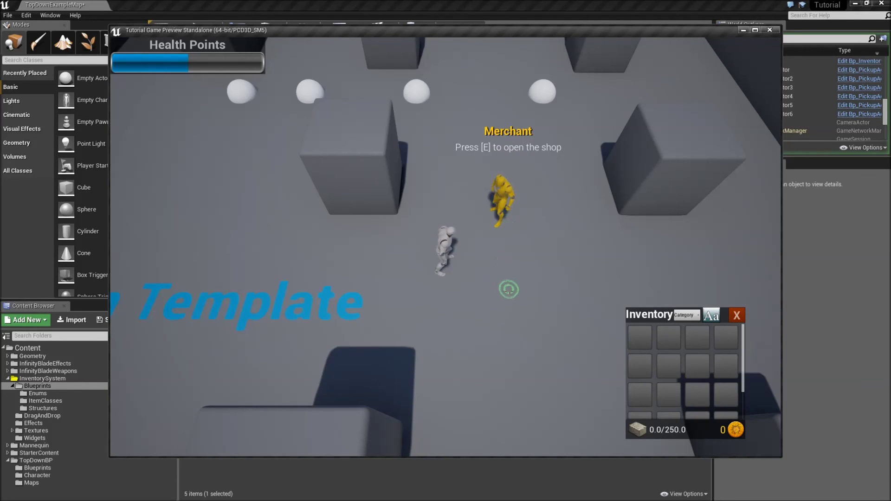
{"action": "left_click_drag", "start_coordinate": [507, 288], "coordinate": [468, 326]}
{"action": "left_click", "coordinate": [422, 193]}
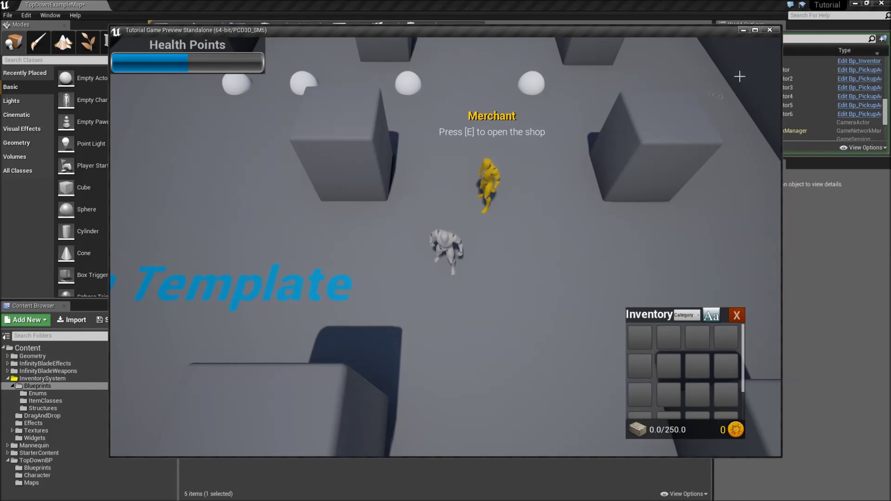
{"action": "left_click", "coordinate": [774, 30]}
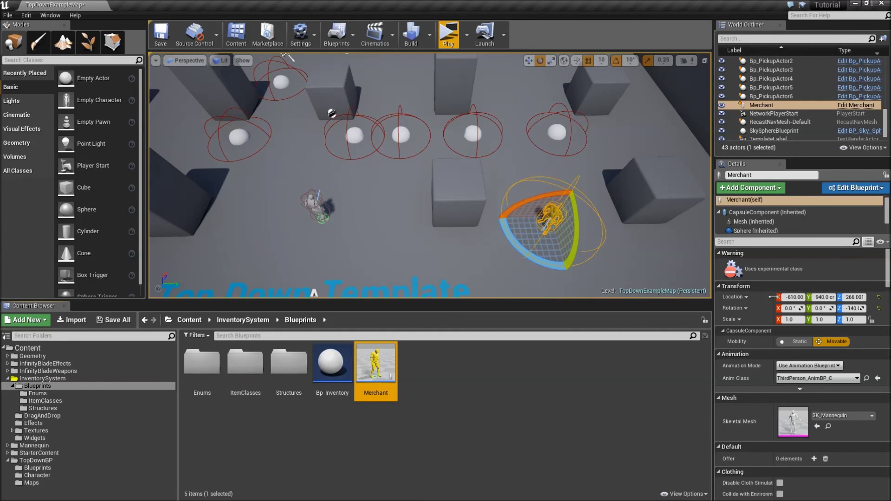
{"action": "scroll", "coordinate": [755, 330], "scroll_direction": "down", "scroll_amount": 1}
{"action": "scroll", "coordinate": [755, 327], "scroll_direction": "down", "scroll_amount": 5}
{"action": "scroll", "coordinate": [767, 386], "scroll_direction": "down", "scroll_amount": 5}
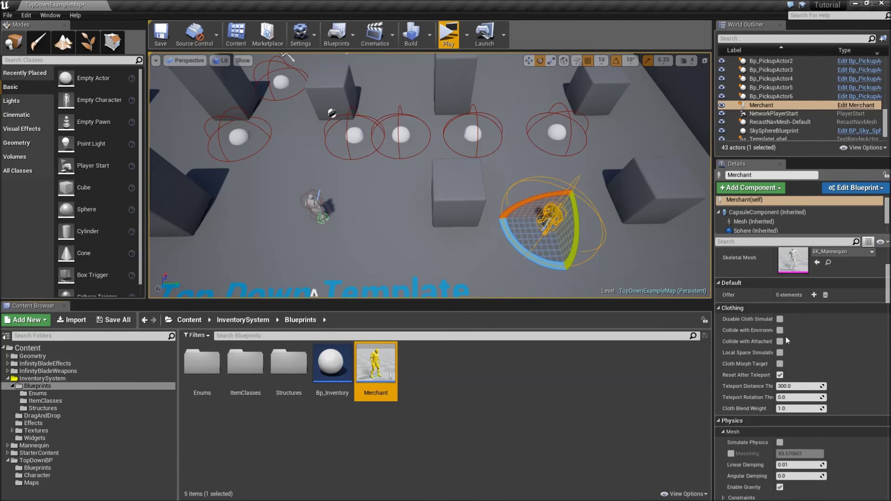
Add Item_HeroSword, Item_Stone and Item_Wood as the Merchant's first three Offer entries
{"action": "left_click", "coordinate": [813, 295]}
{"action": "left_click", "coordinate": [797, 307]}
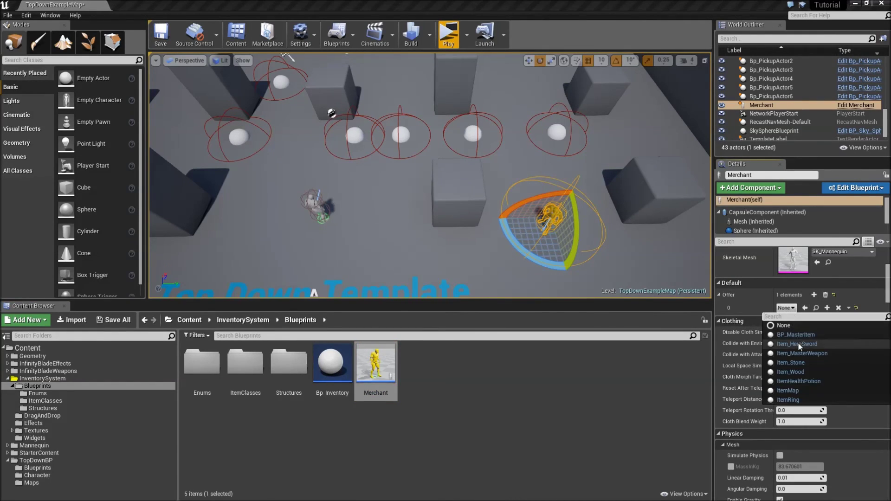
{"action": "left_click", "coordinate": [798, 342]}
{"action": "left_click", "coordinate": [813, 295]}
{"action": "left_click", "coordinate": [786, 321]}
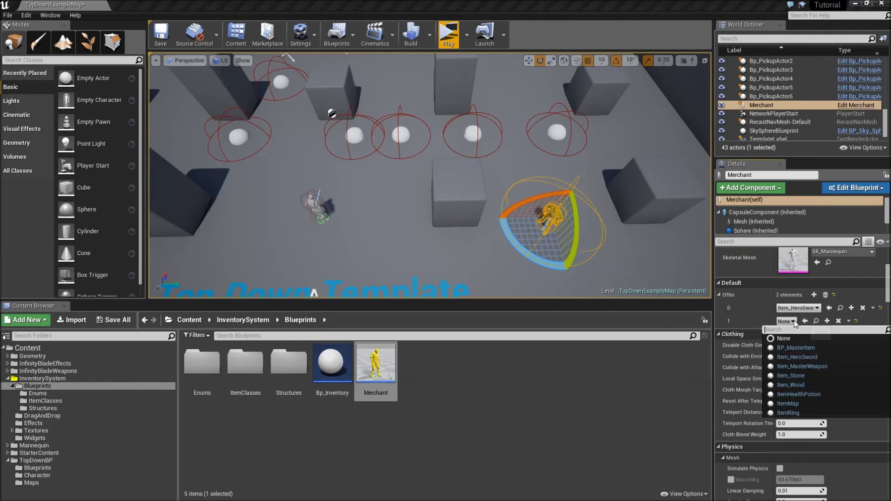
{"action": "left_click", "coordinate": [789, 376]}
{"action": "left_click", "coordinate": [814, 294]}
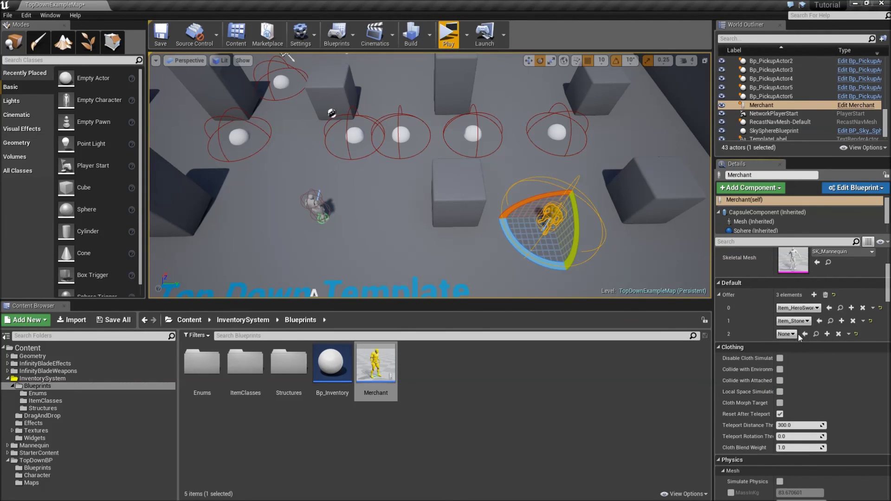
{"action": "left_click", "coordinate": [797, 334]}
{"action": "left_click", "coordinate": [789, 398]}
Add ItemHealthPotion and ItemMap as Offer entries 3 and 4, then deselect the Merchant
{"action": "left_click", "coordinate": [813, 295]}
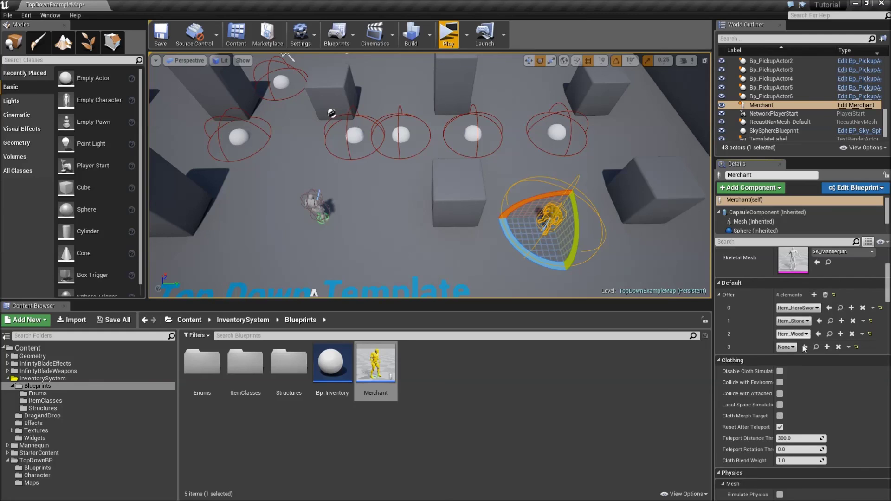
{"action": "left_click", "coordinate": [790, 346]}
{"action": "left_click", "coordinate": [800, 420]}
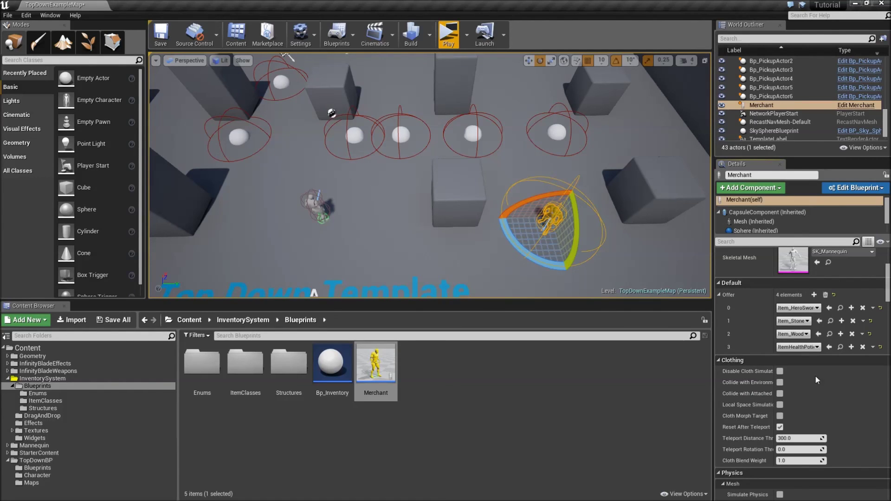
{"action": "left_click", "coordinate": [813, 295]}
{"action": "left_click", "coordinate": [794, 361]}
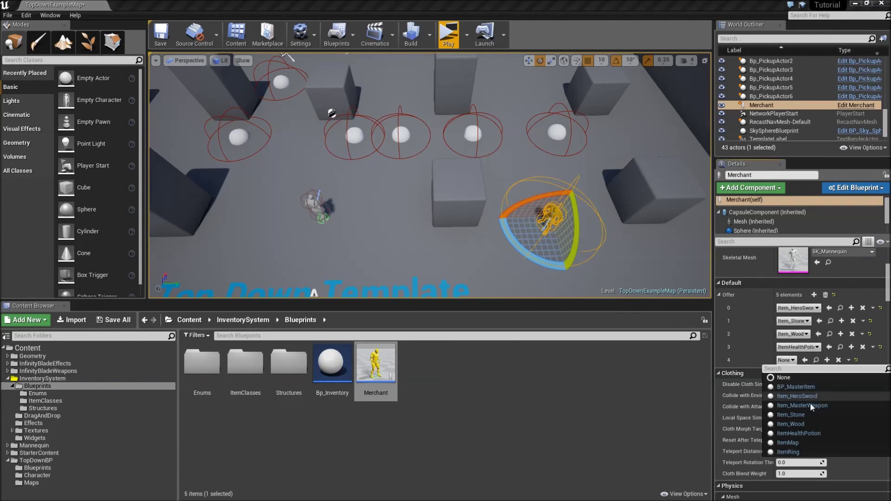
{"action": "left_click", "coordinate": [800, 443]}
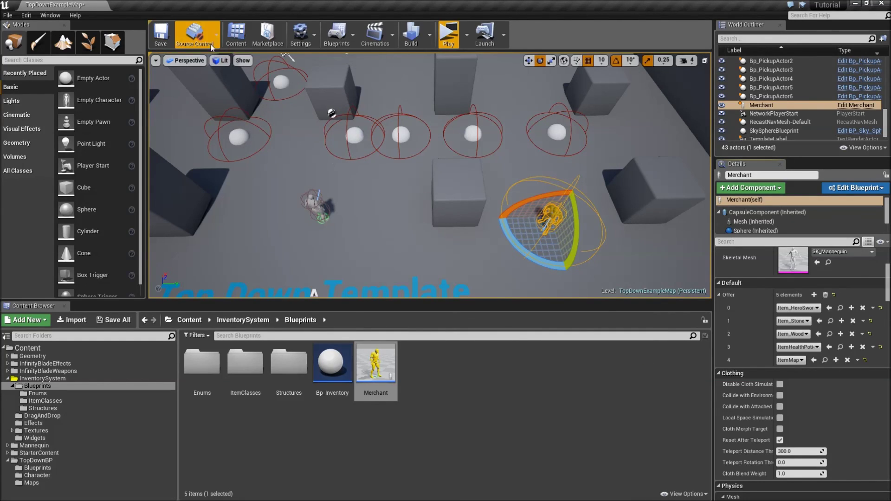
{"action": "left_click", "coordinate": [457, 390]}
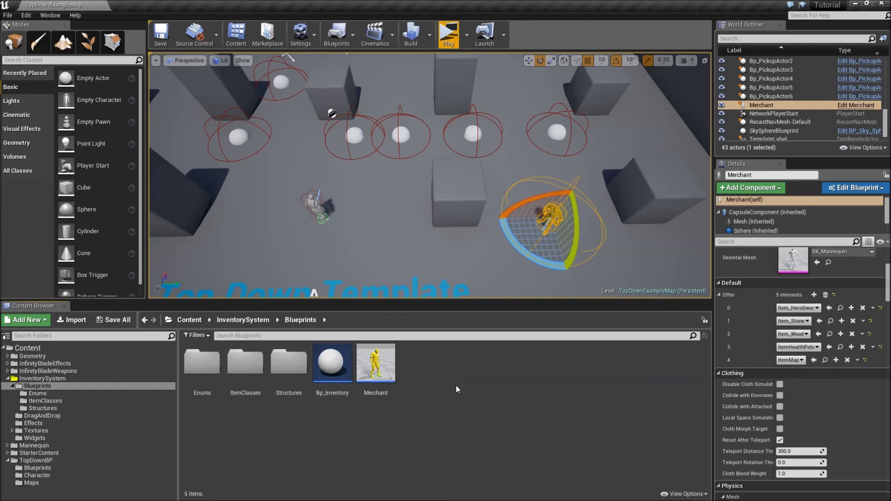